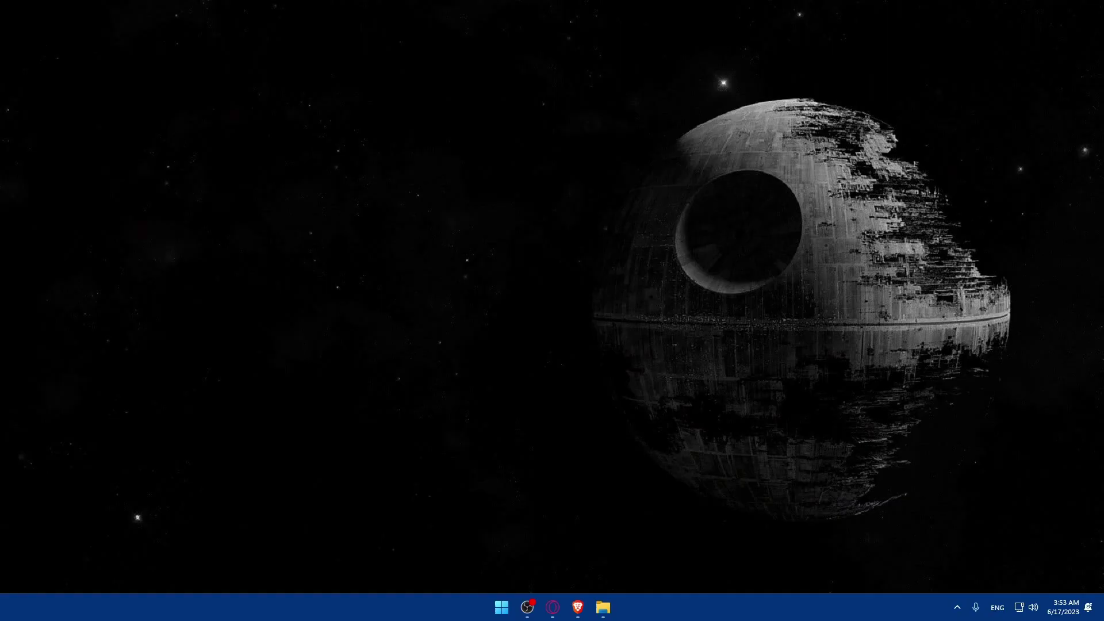
Bring up Brave and load squarespace.com from the address bar.
{"action": "left_click", "coordinate": [578, 607]}
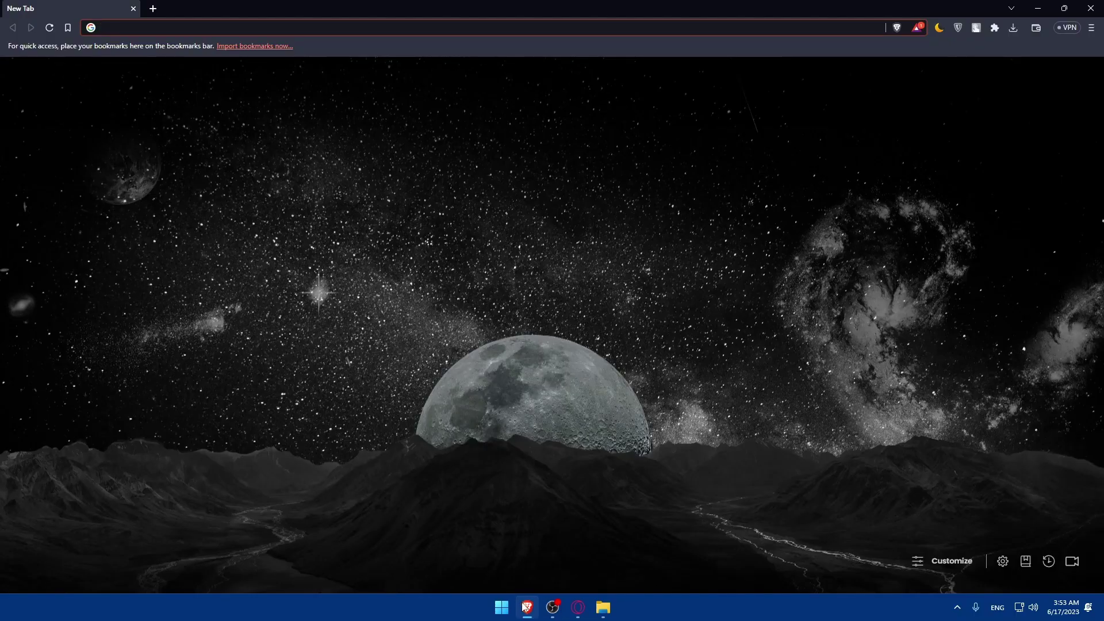
{"action": "left_click", "coordinate": [525, 608]}
{"action": "left_click", "coordinate": [527, 608]}
{"action": "left_click", "coordinate": [212, 30]}
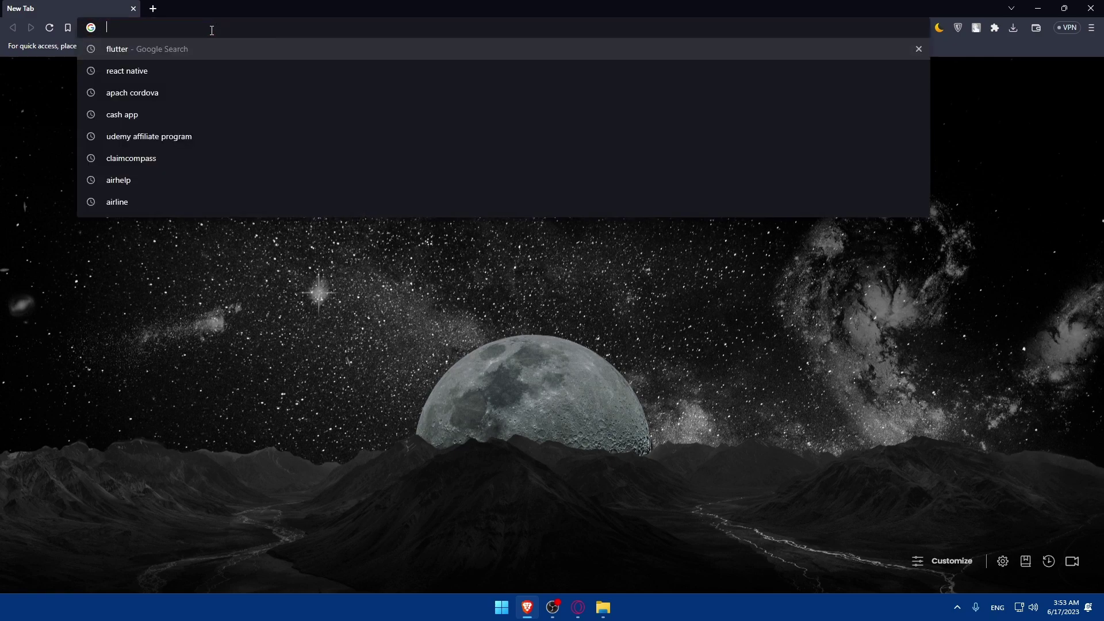
{"action": "type", "text": "sqa"}
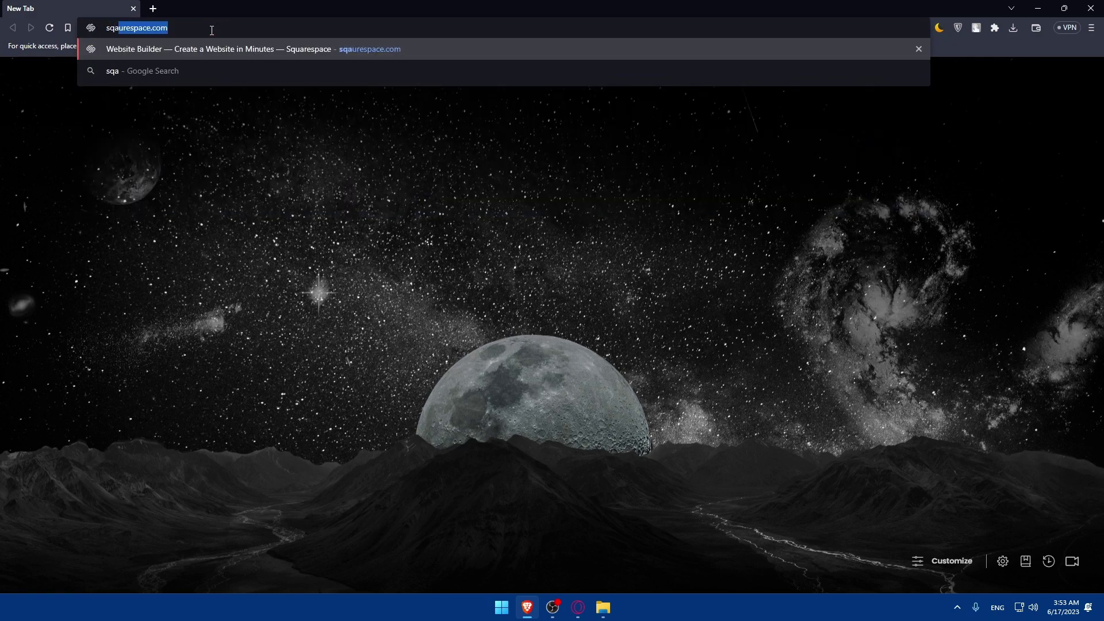
{"action": "key", "text": "Return"}
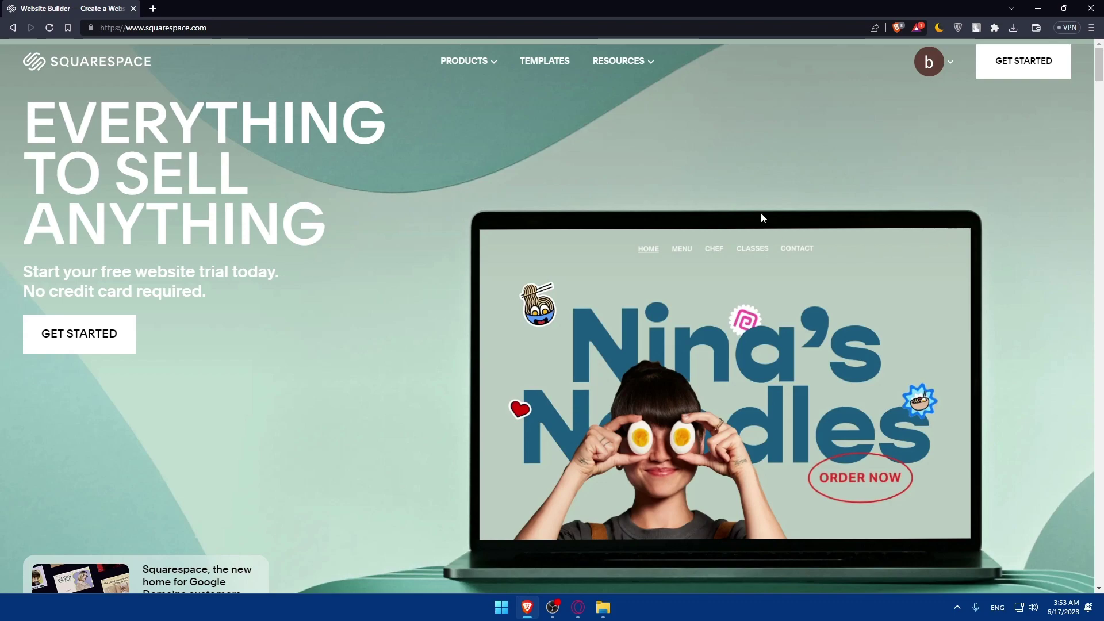
Open the test site from the account dashboard and scroll its 'Plants and Pots For Your Home' page.
{"action": "left_click", "coordinate": [929, 61]}
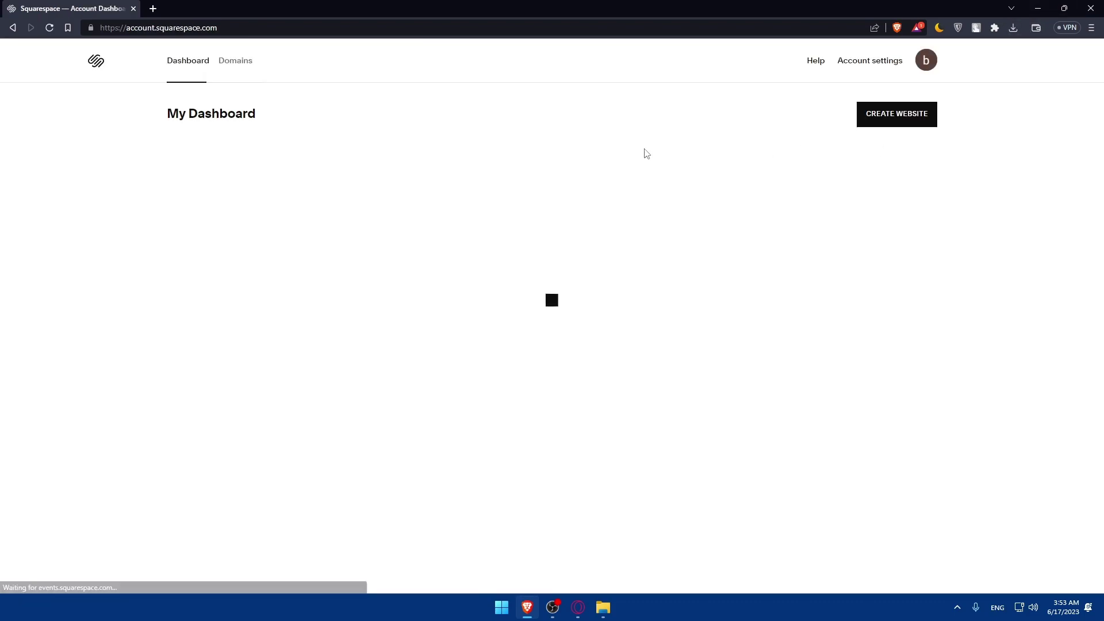
{"action": "left_click", "coordinate": [284, 242]}
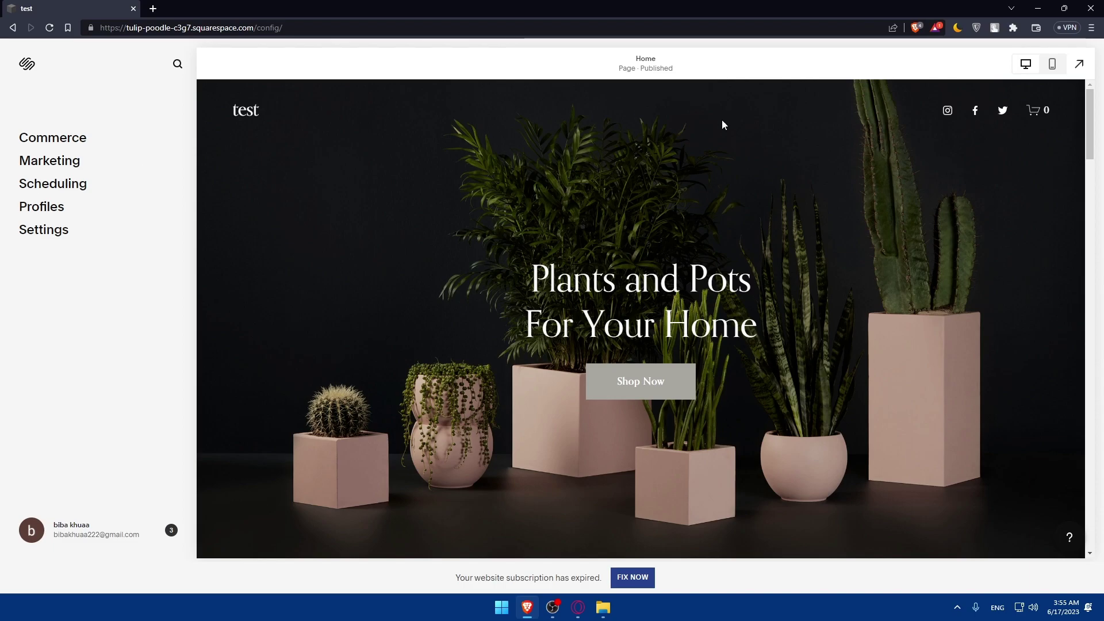
{"action": "scroll", "coordinate": [719, 149], "scroll_direction": "down", "scroll_amount": 10}
{"action": "scroll", "coordinate": [706, 189], "scroll_direction": "down", "scroll_amount": 10}
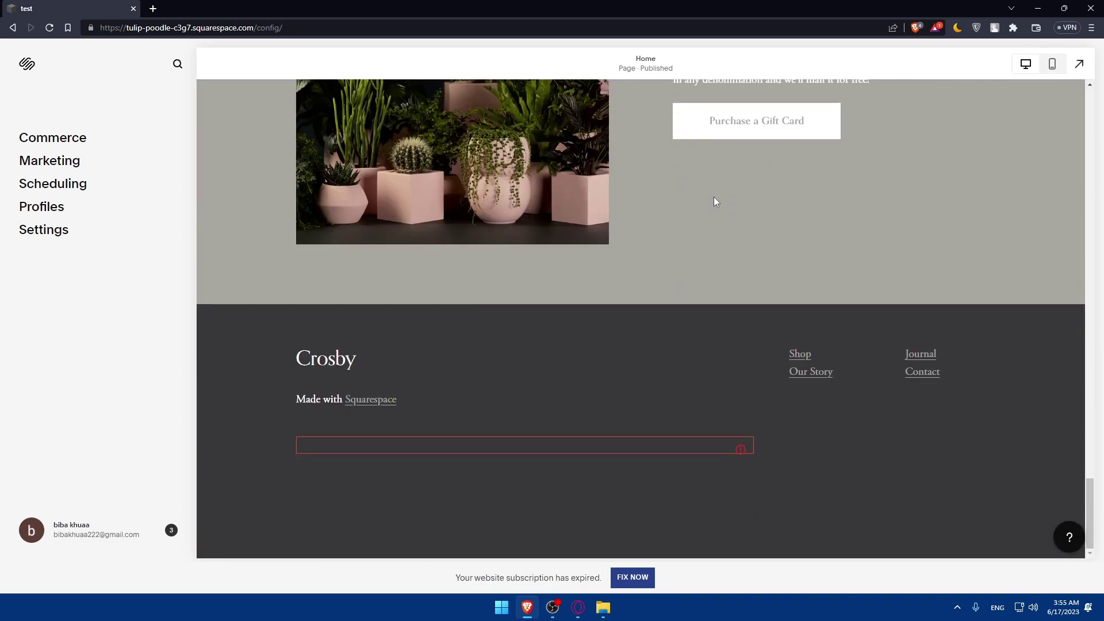
{"action": "scroll", "coordinate": [715, 201], "scroll_direction": "up", "scroll_amount": 15}
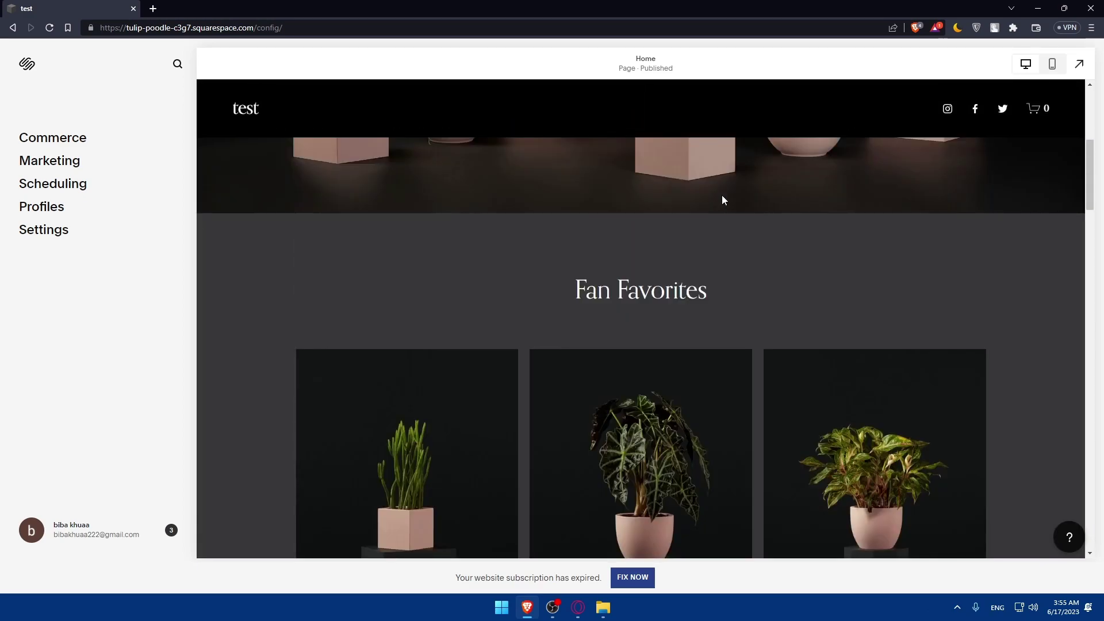
{"action": "scroll", "coordinate": [734, 194], "scroll_direction": "up", "scroll_amount": 5}
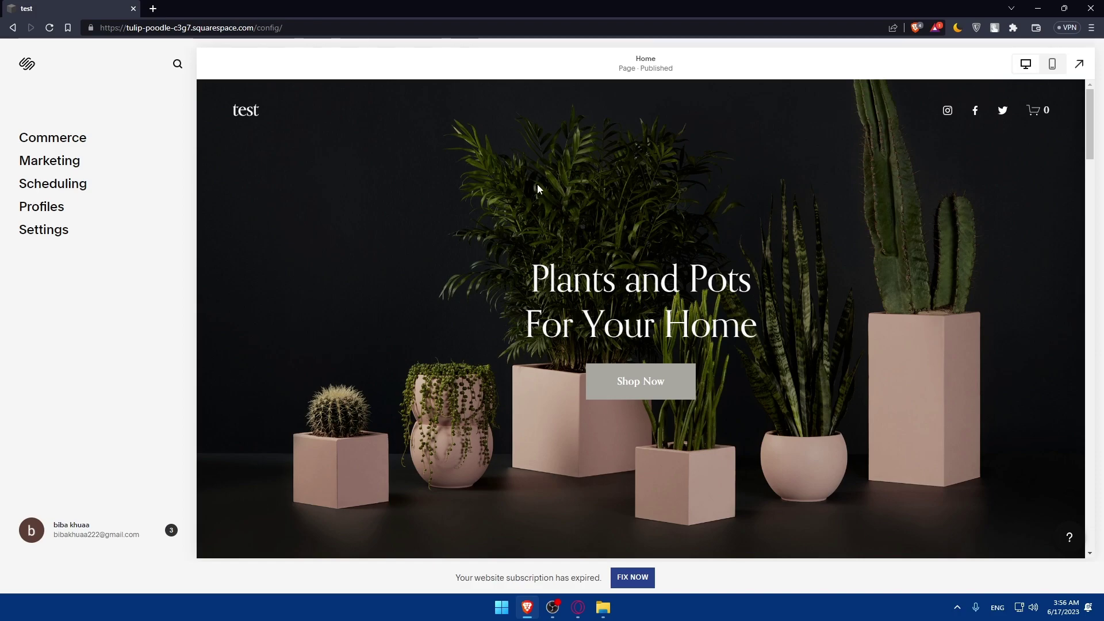
Ask ChatGPT to create code for a search bar in a Squarespace website, then close its tab.
{"action": "left_click", "coordinate": [153, 9]}
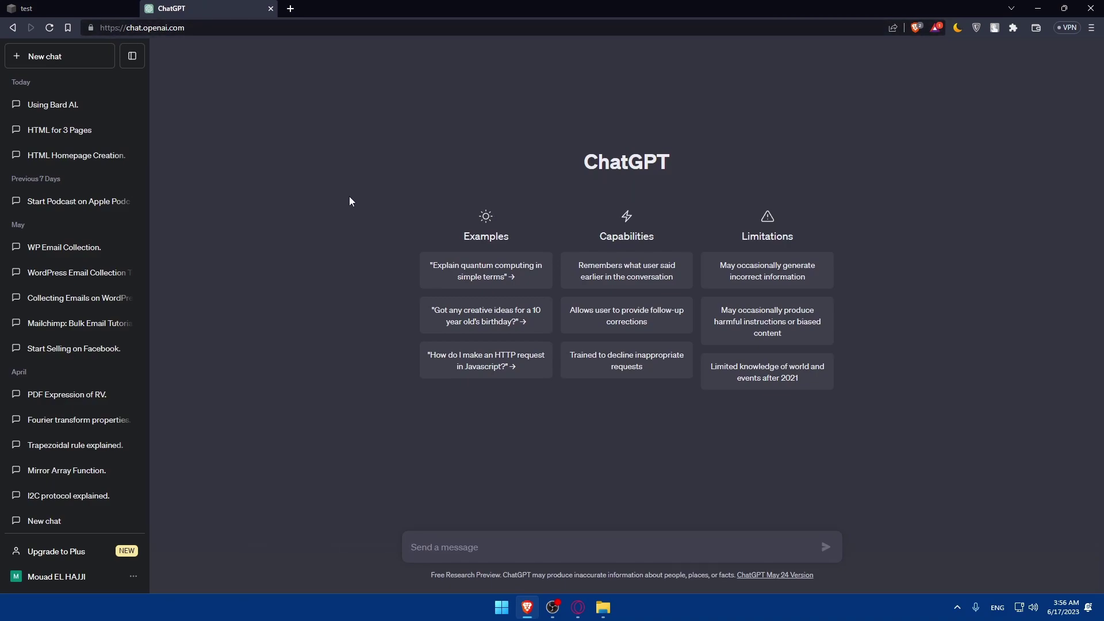
{"action": "type", "text": "-"}
{"action": "key", "text": "BackSpace"}
{"action": "type", "text": "."}
{"action": "key", "text": "BackSpace"}
{"action": "type", "text": "create a "}
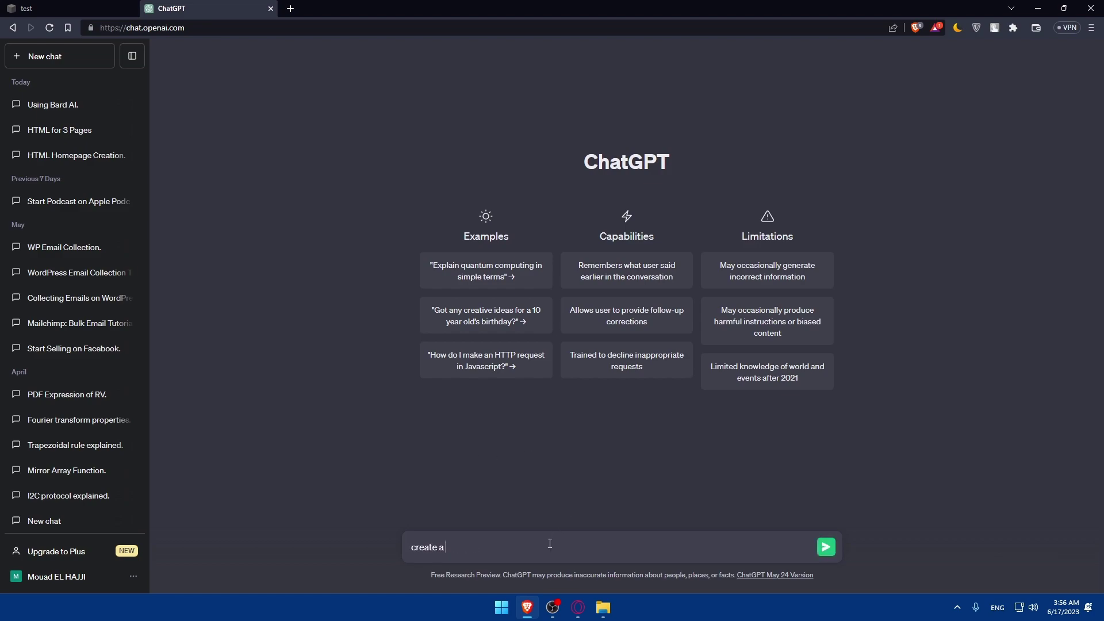
{"action": "type", "text": "code for a"}
{"action": "key", "text": "BackSpace"}
{"action": "type", "text": "search bar in swe"}
{"action": "key", "text": "BackSpace"}
{"action": "key", "text": "BackSpace"}
{"action": "type", "text": "quarespace webiste"}
{"action": "key", "text": "Return"}
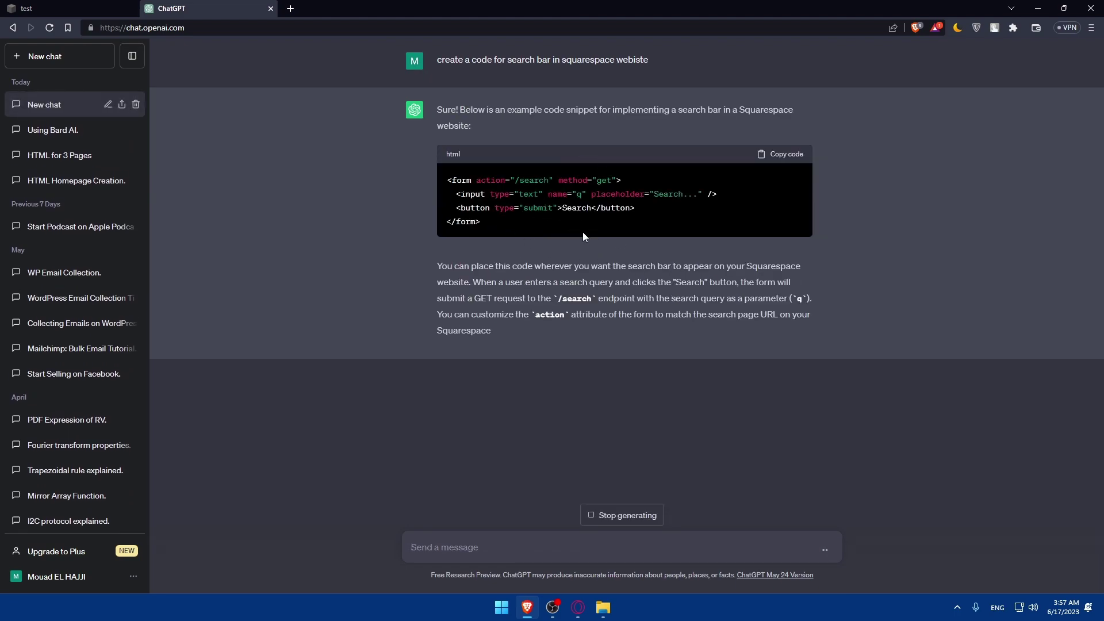
{"action": "left_click", "coordinate": [271, 8]}
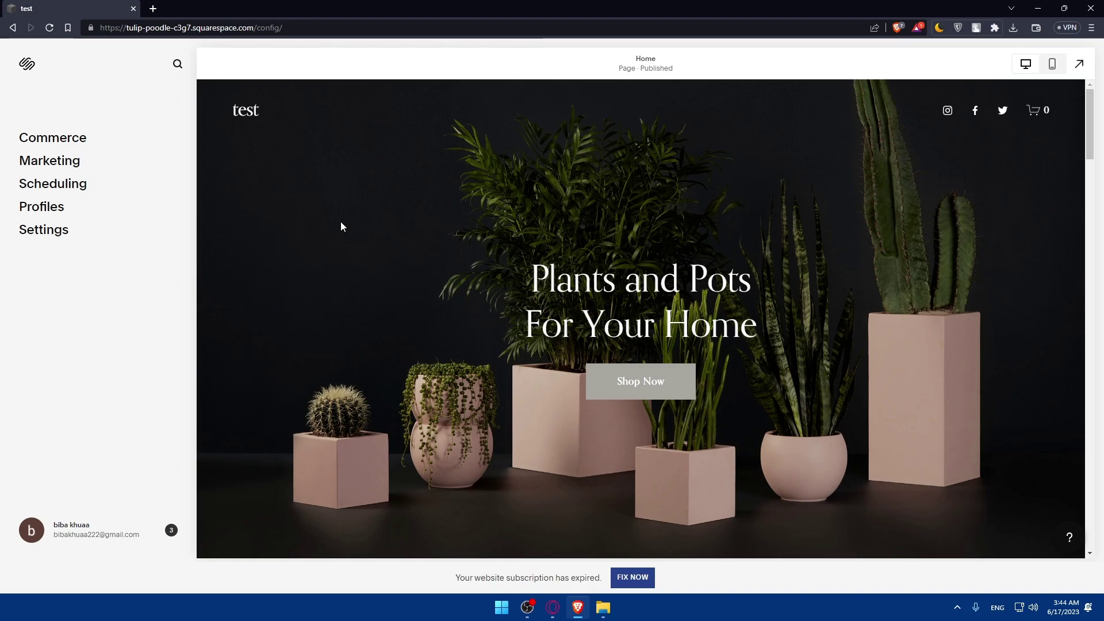
Open the Commerce section and bring up the subscription plans page.
{"action": "left_click", "coordinate": [56, 140]}
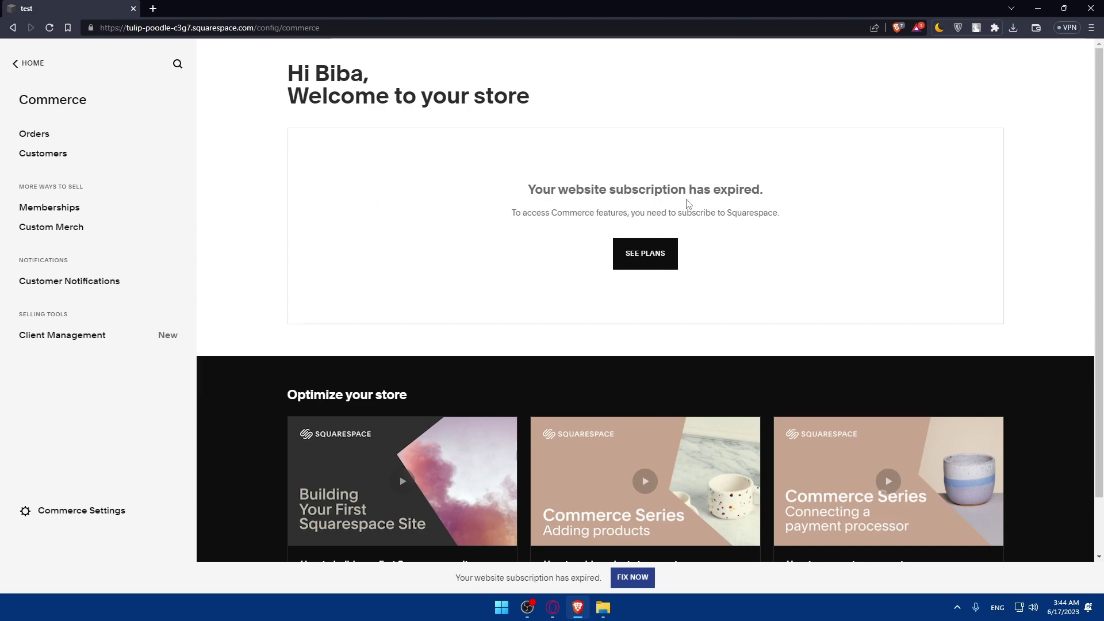
{"action": "right_click", "coordinate": [651, 247]}
{"action": "left_click", "coordinate": [632, 258]}
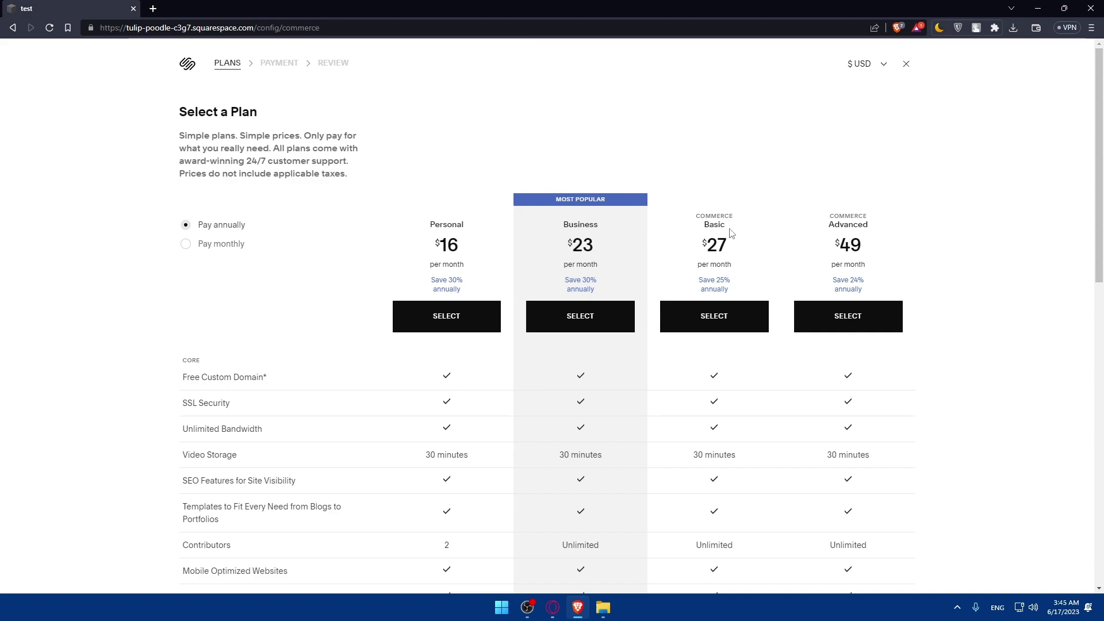
{"action": "scroll", "coordinate": [451, 291], "scroll_direction": "down", "scroll_amount": 10}
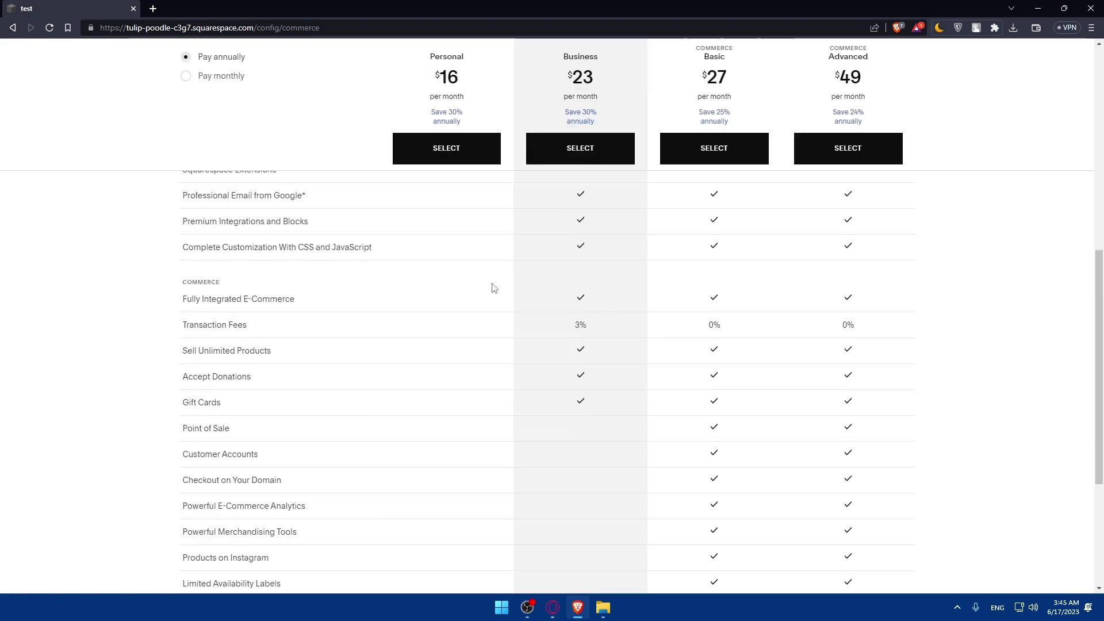
{"action": "scroll", "coordinate": [493, 286], "scroll_direction": "up", "scroll_amount": 5}
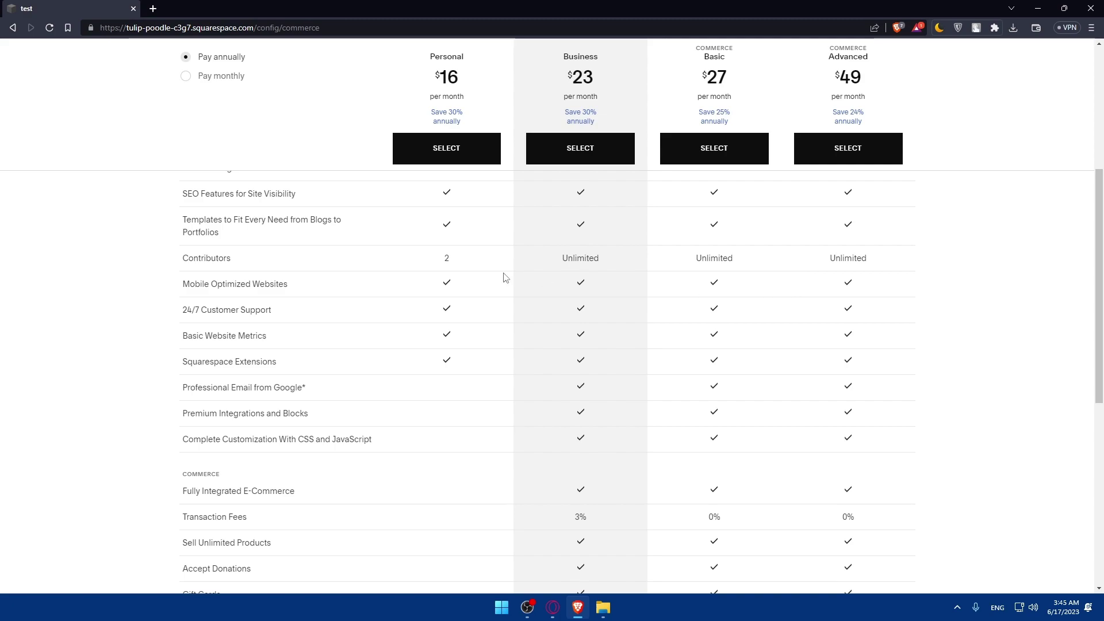
{"action": "scroll", "coordinate": [506, 276], "scroll_direction": "up", "scroll_amount": 5}
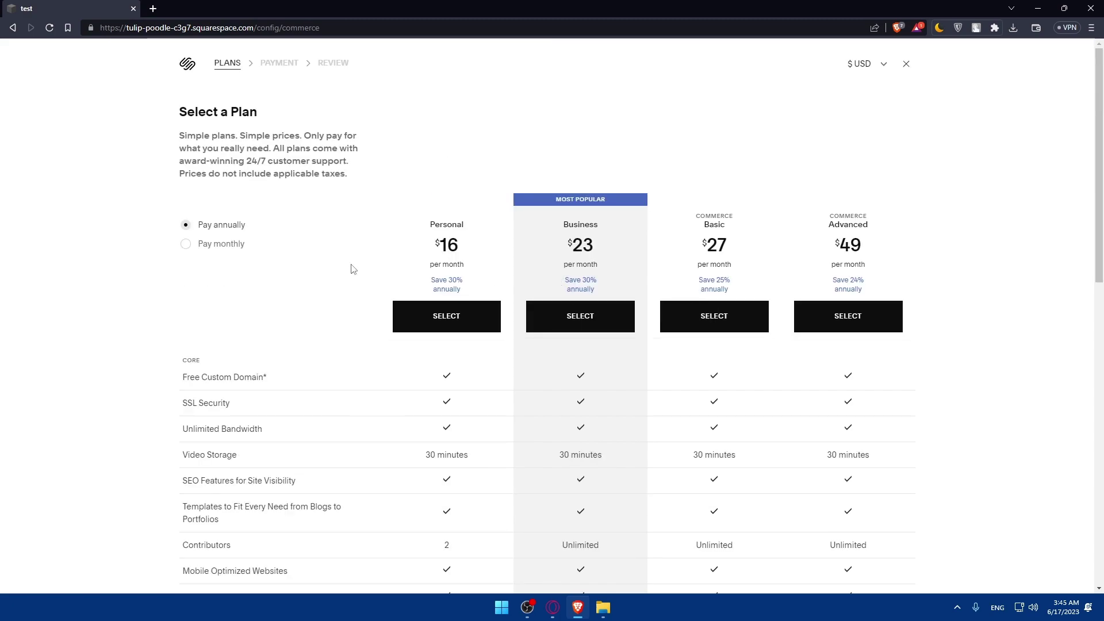
Compare monthly and annual plan prices, noting the up to 30% savings, then close the plans.
{"action": "left_click", "coordinate": [201, 245]}
{"action": "left_click", "coordinate": [194, 229]}
{"action": "left_click", "coordinate": [195, 254]}
{"action": "left_click_drag", "start_coordinate": [234, 238], "coordinate": [257, 242]}
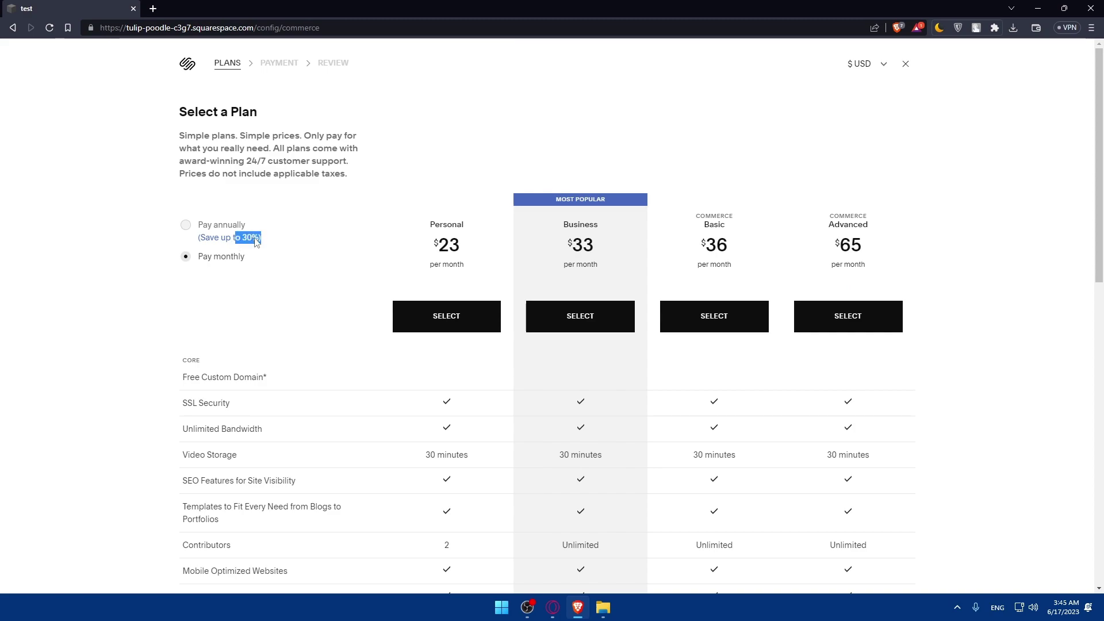
{"action": "left_click", "coordinate": [195, 228]}
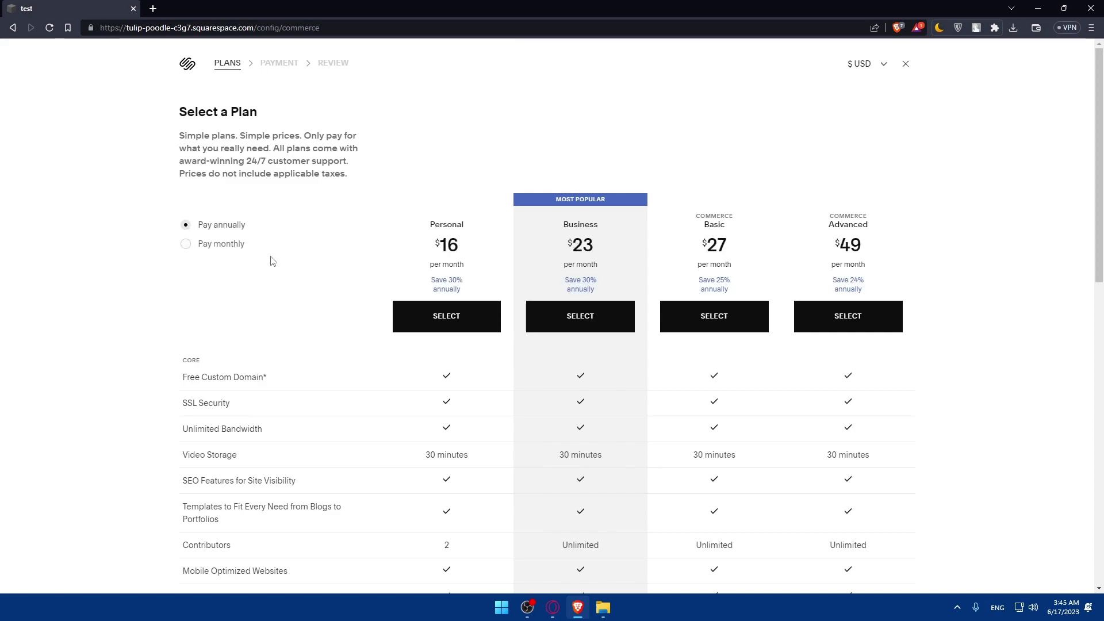
{"action": "scroll", "coordinate": [541, 370], "scroll_direction": "down", "scroll_amount": 6}
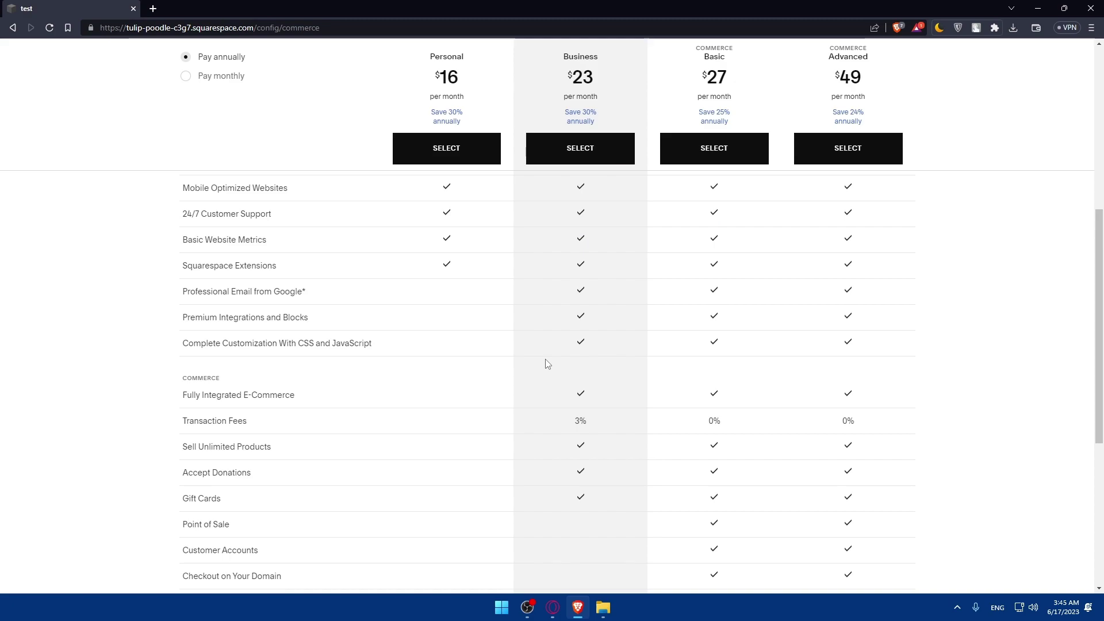
{"action": "scroll", "coordinate": [599, 316], "scroll_direction": "down", "scroll_amount": 5}
{"action": "scroll", "coordinate": [604, 319], "scroll_direction": "up", "scroll_amount": 4}
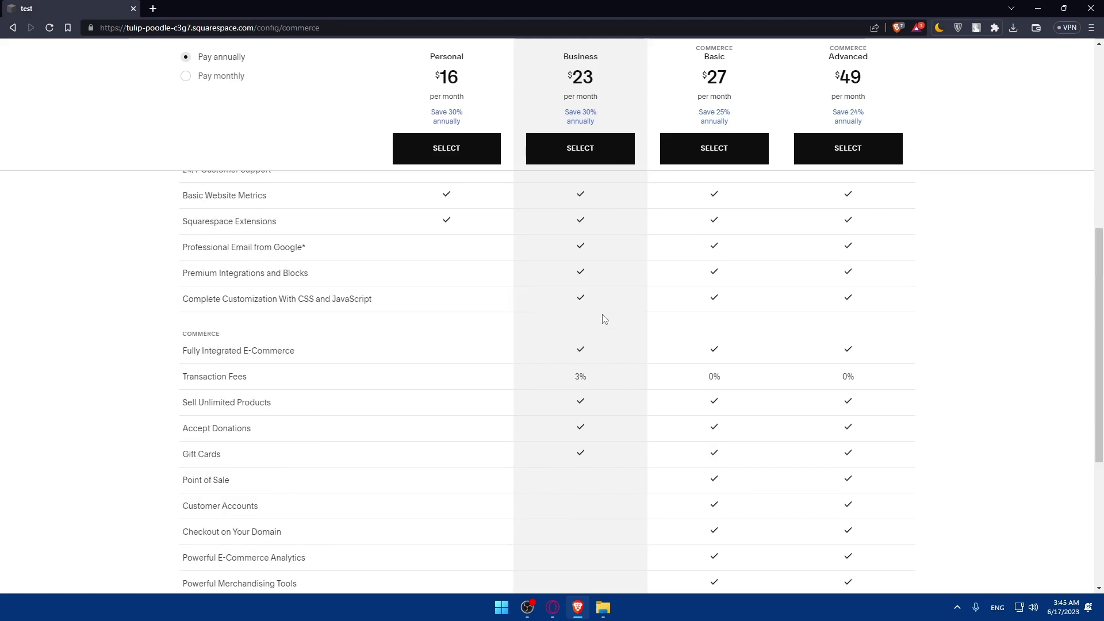
{"action": "scroll", "coordinate": [607, 325], "scroll_direction": "down", "scroll_amount": 5}
{"action": "scroll", "coordinate": [625, 406], "scroll_direction": "up", "scroll_amount": 2}
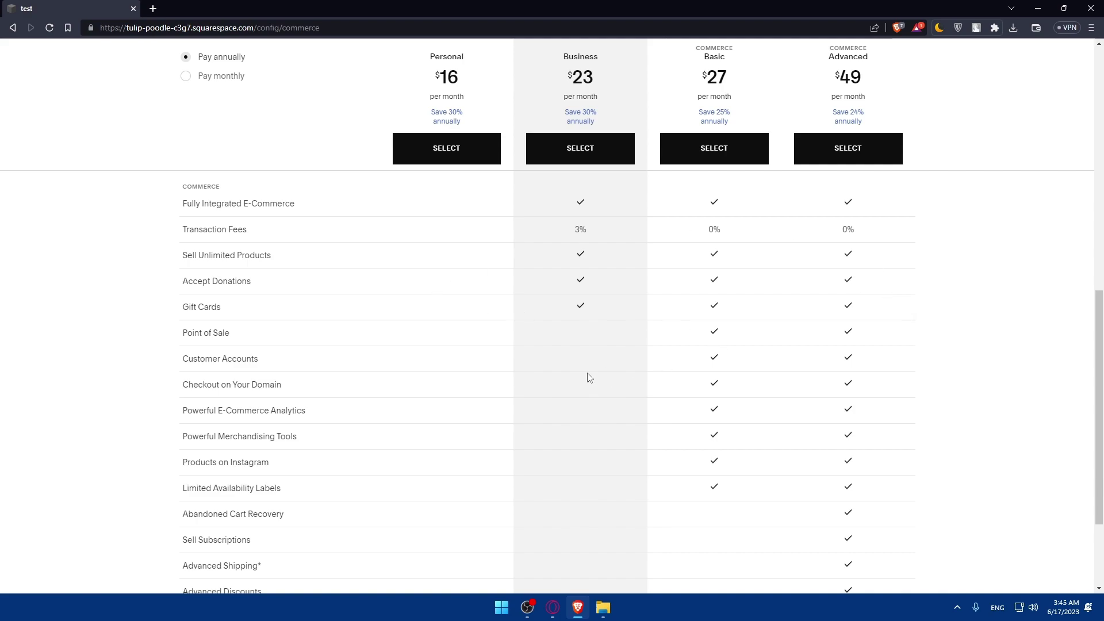
{"action": "scroll", "coordinate": [617, 350], "scroll_direction": "up", "scroll_amount": 10}
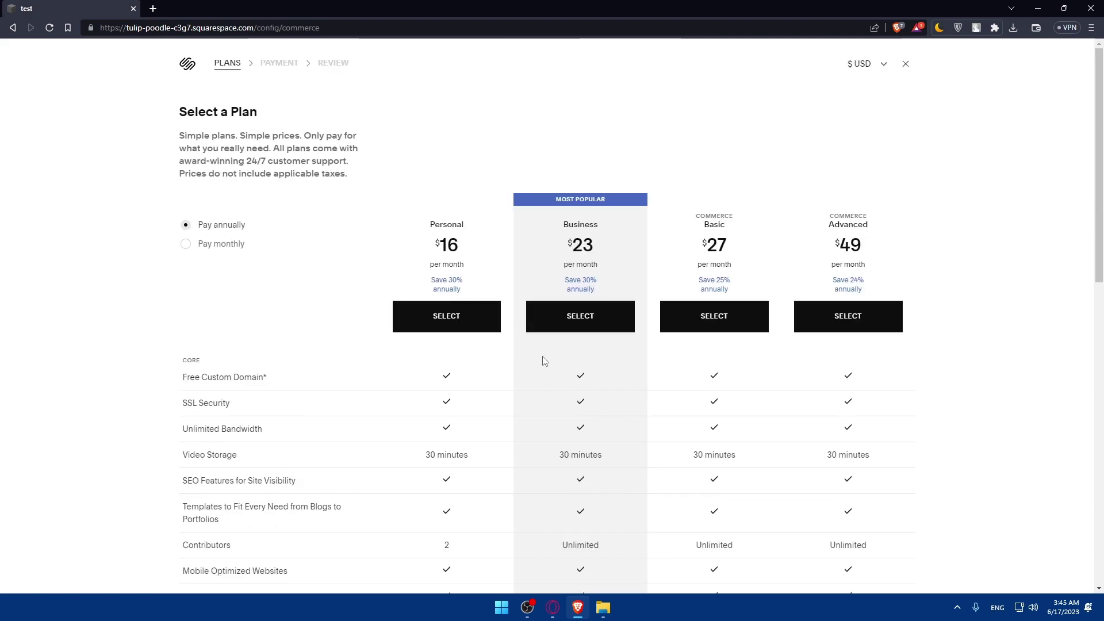
{"action": "scroll", "coordinate": [770, 265], "scroll_direction": "down", "scroll_amount": 10}
{"action": "scroll", "coordinate": [874, 56], "scroll_direction": "up", "scroll_amount": 10}
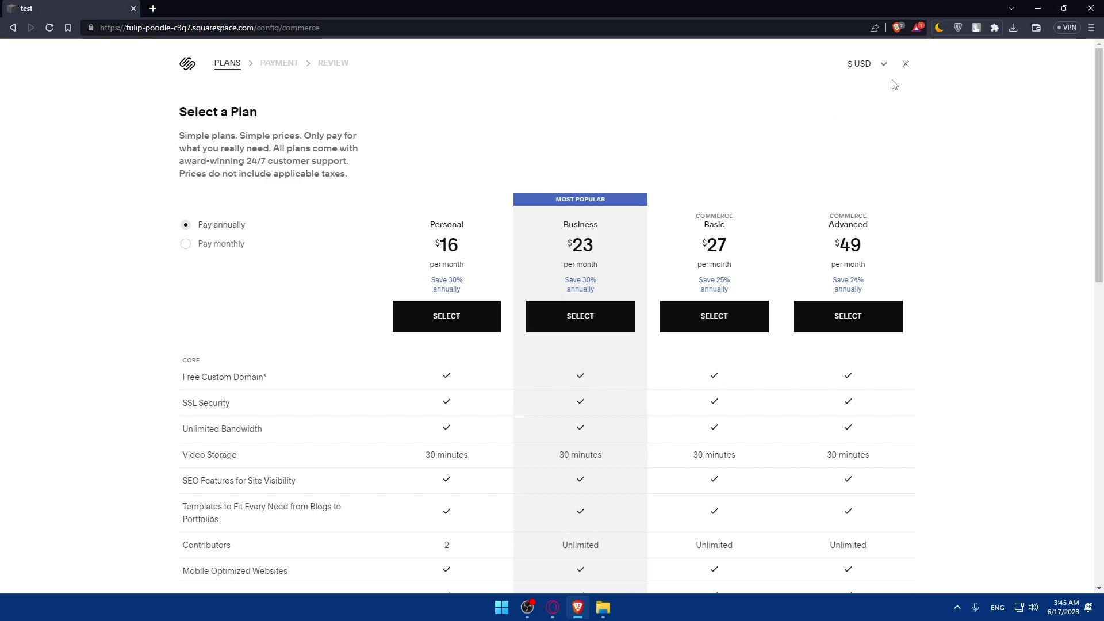
{"action": "left_click", "coordinate": [905, 64]}
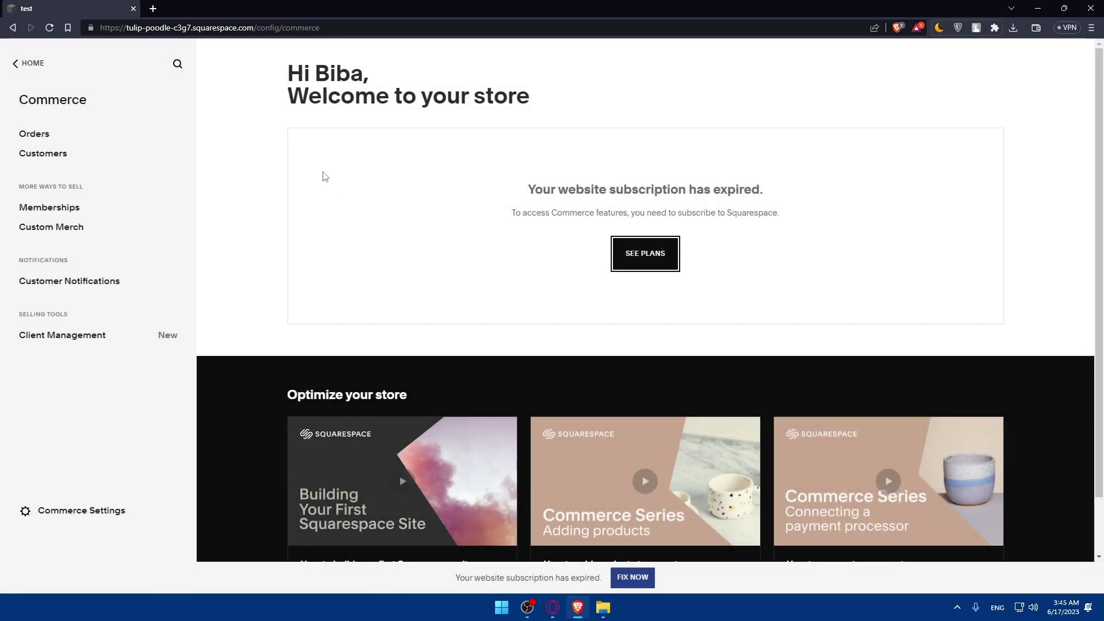
Glance at Orders and Customers, then go to Memberships and start adding a membership.
{"action": "left_click", "coordinate": [32, 134]}
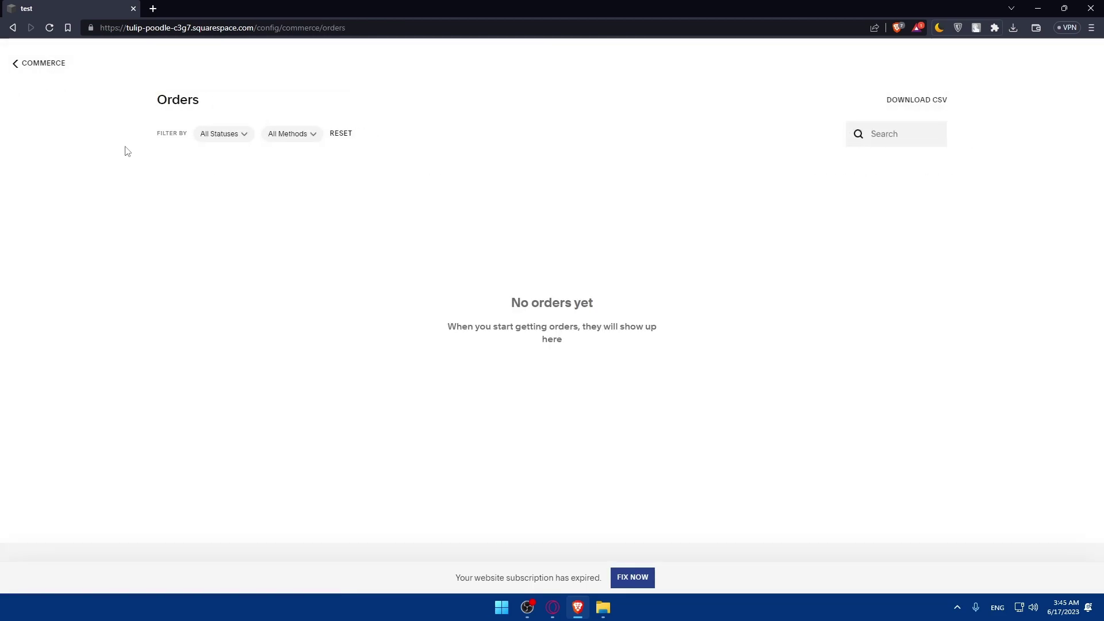
{"action": "left_click", "coordinate": [16, 63]}
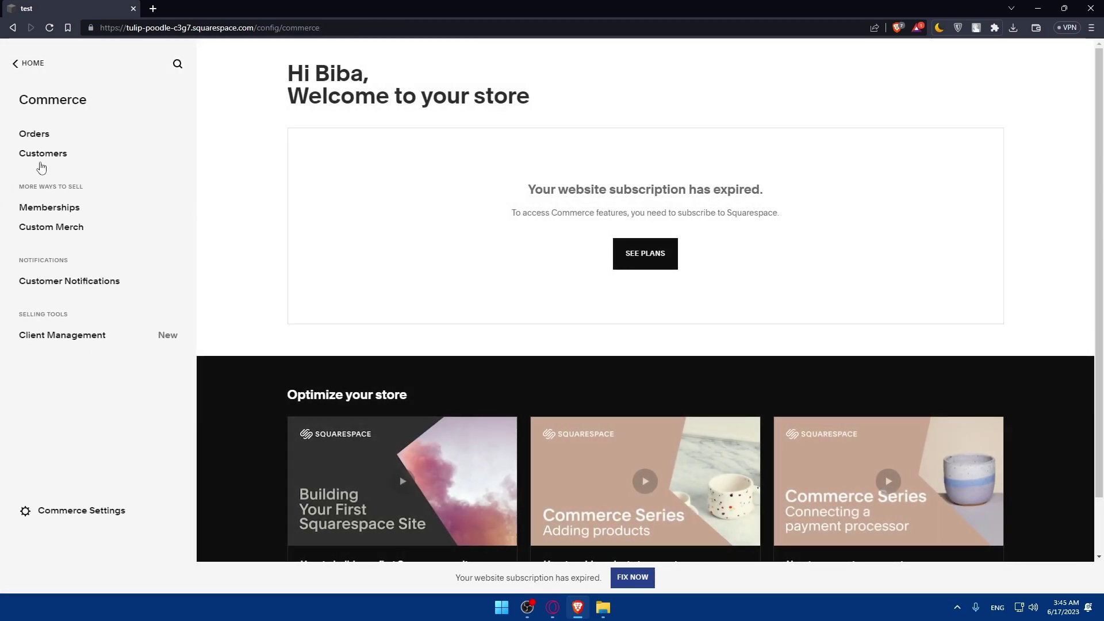
{"action": "left_click", "coordinate": [40, 154]}
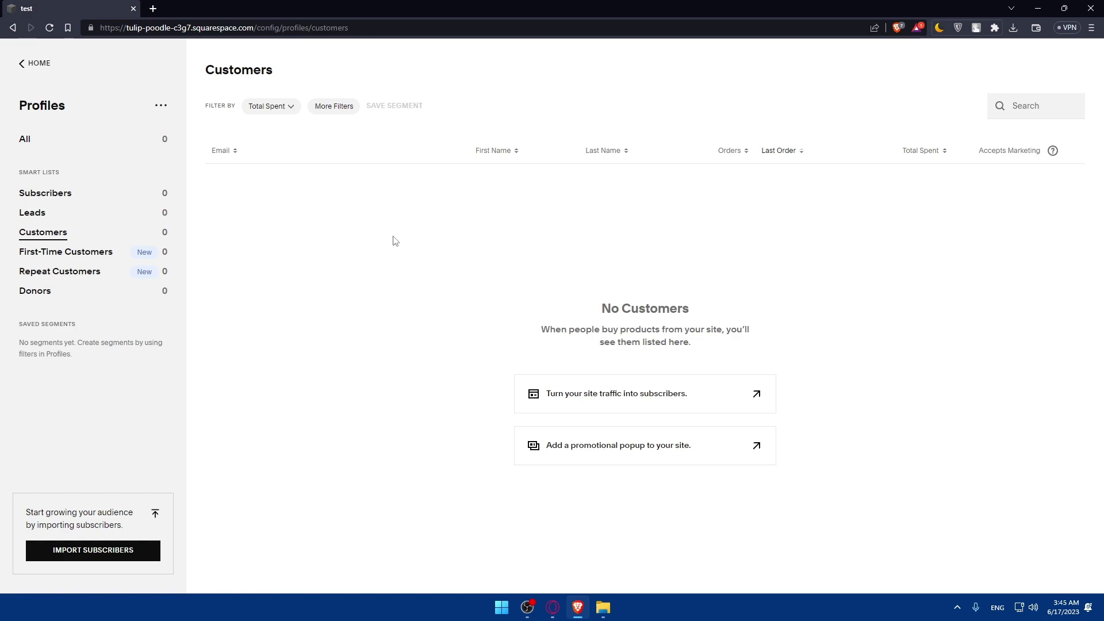
{"action": "key", "text": "alt+Left"}
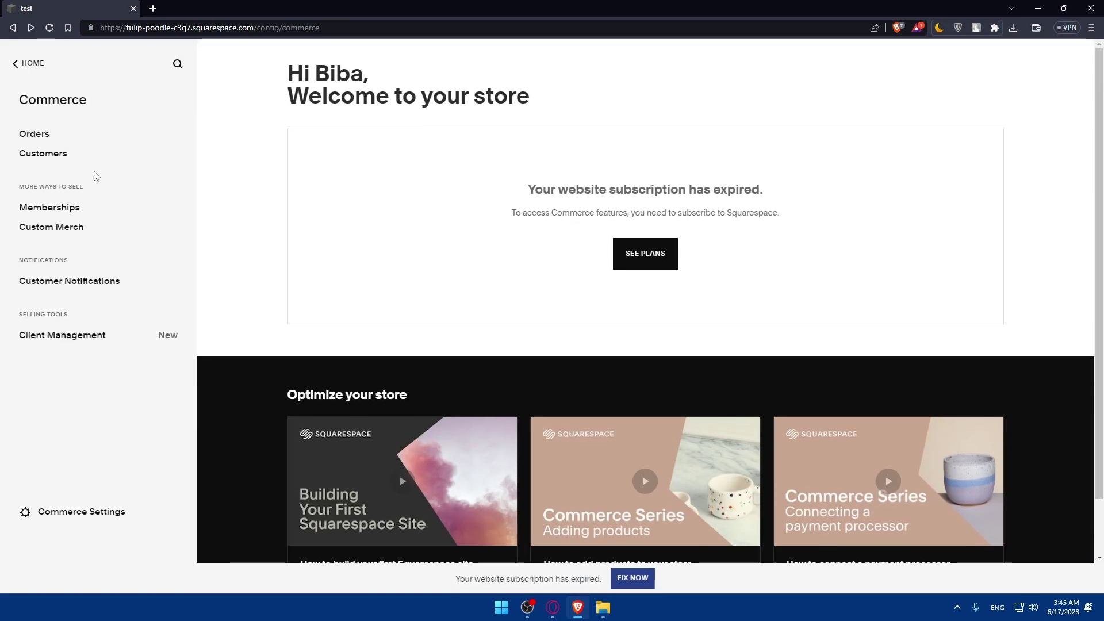
{"action": "left_click", "coordinate": [61, 209]}
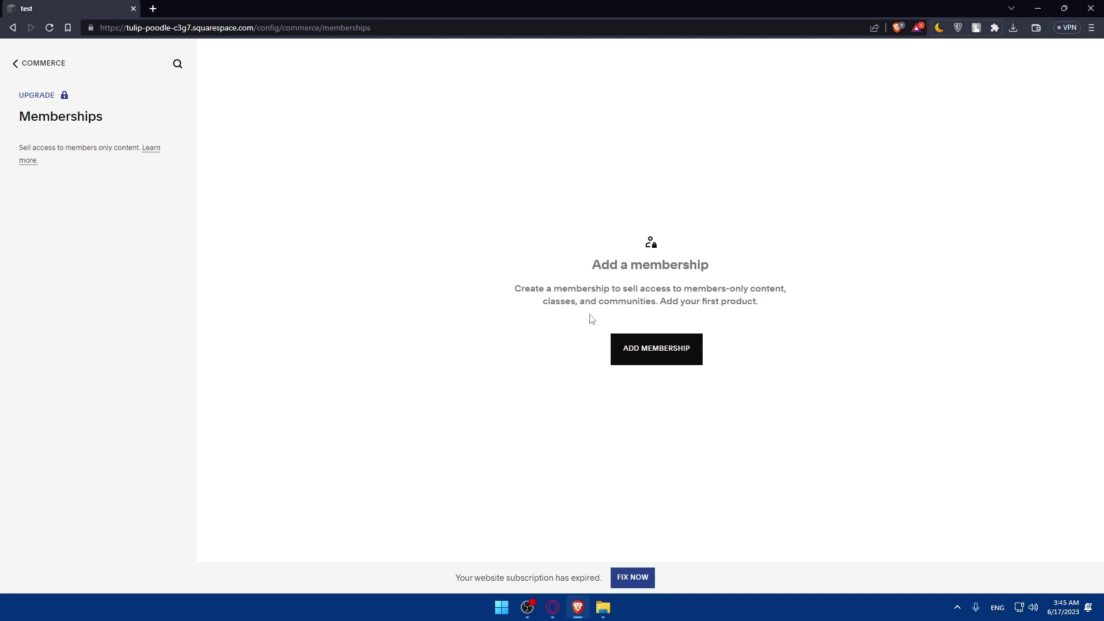
{"action": "left_click", "coordinate": [675, 353]}
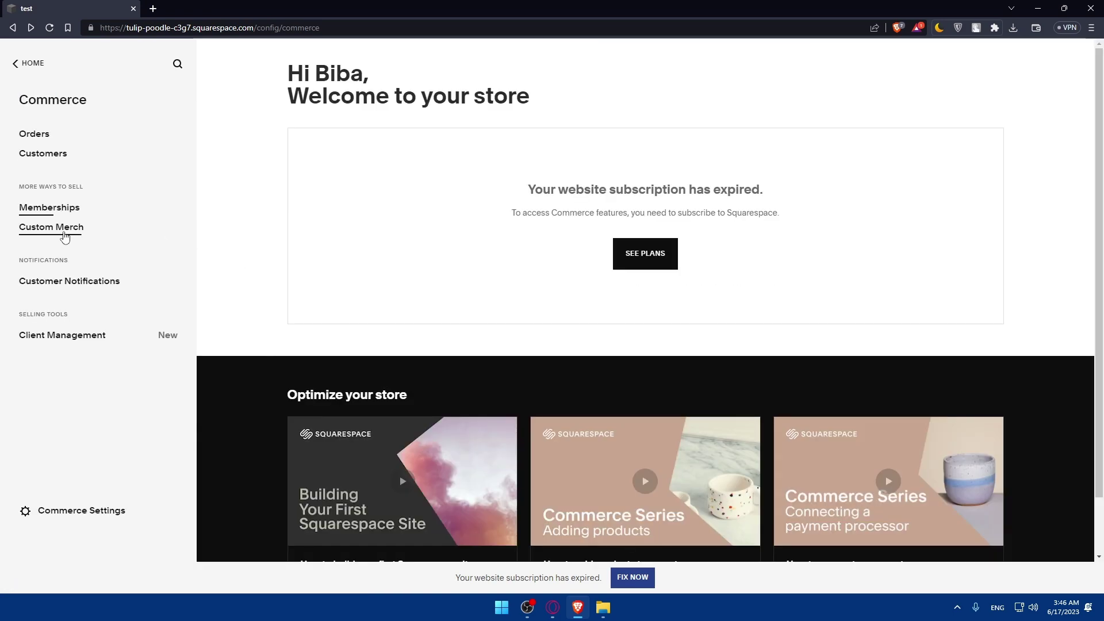
Try connecting Printful from Custom Merch, close the 'No Websites' login tab, and return to Commerce.
{"action": "left_click", "coordinate": [65, 233]}
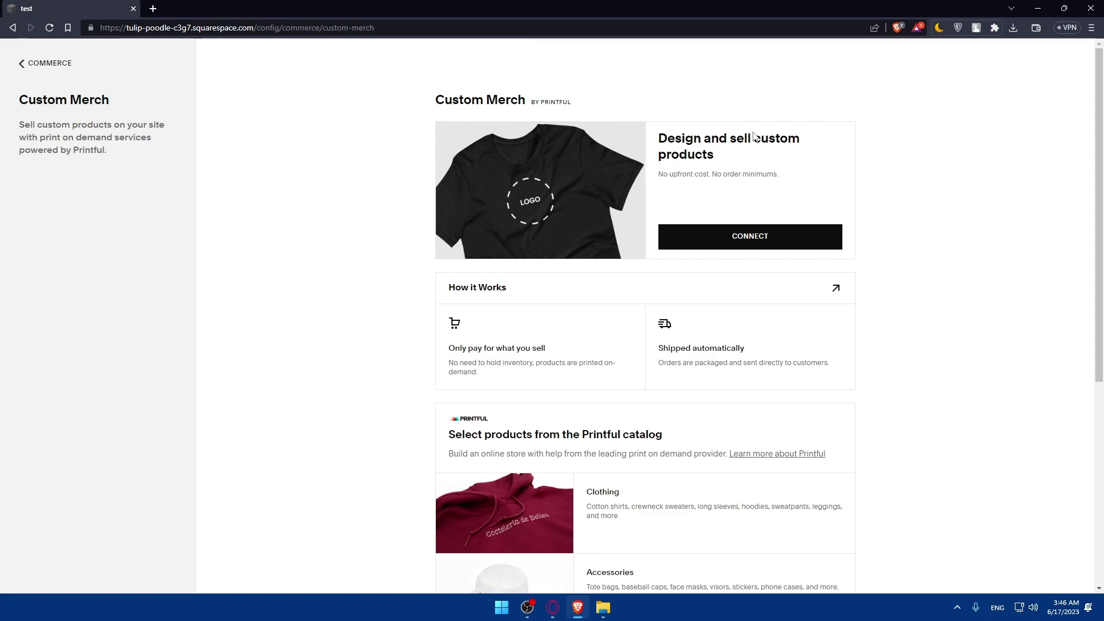
{"action": "left_click", "coordinate": [722, 239]}
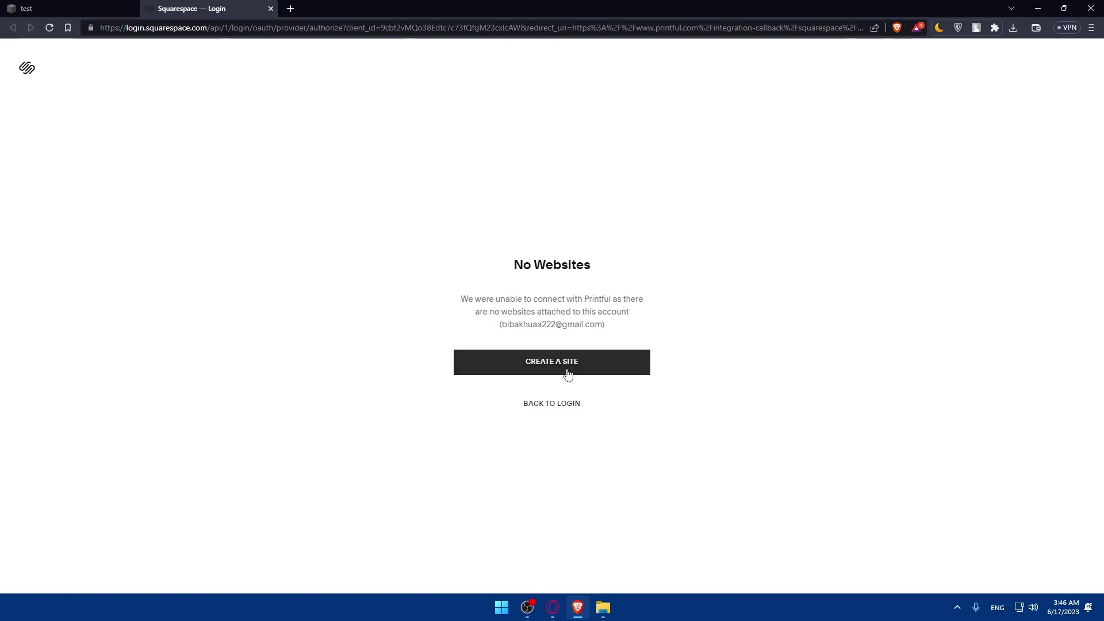
{"action": "left_click", "coordinate": [270, 9]}
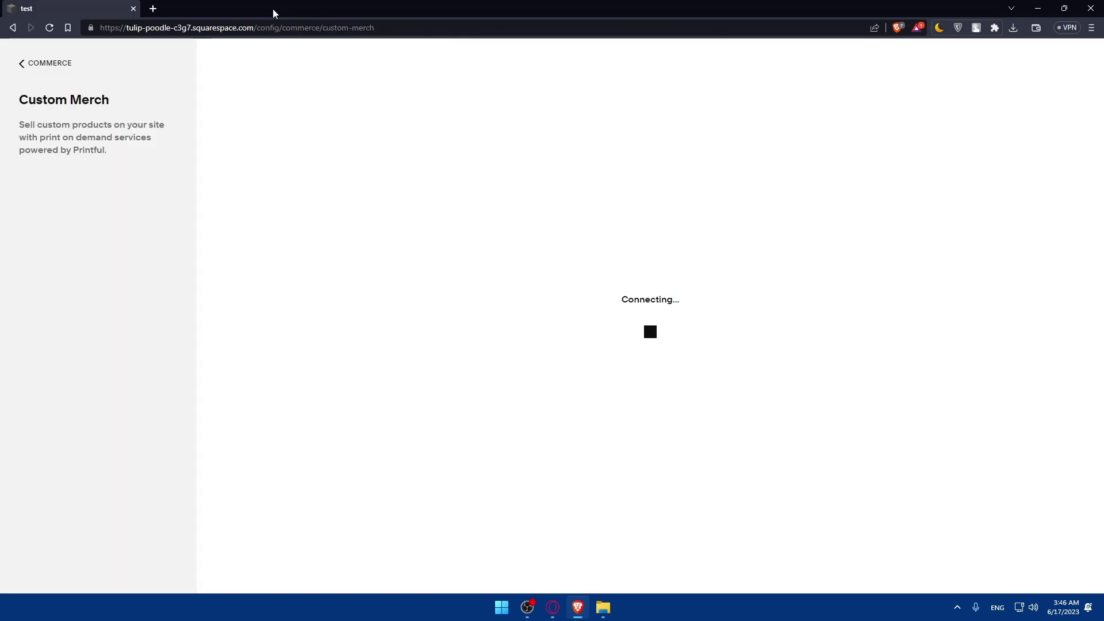
{"action": "left_click", "coordinate": [21, 65]}
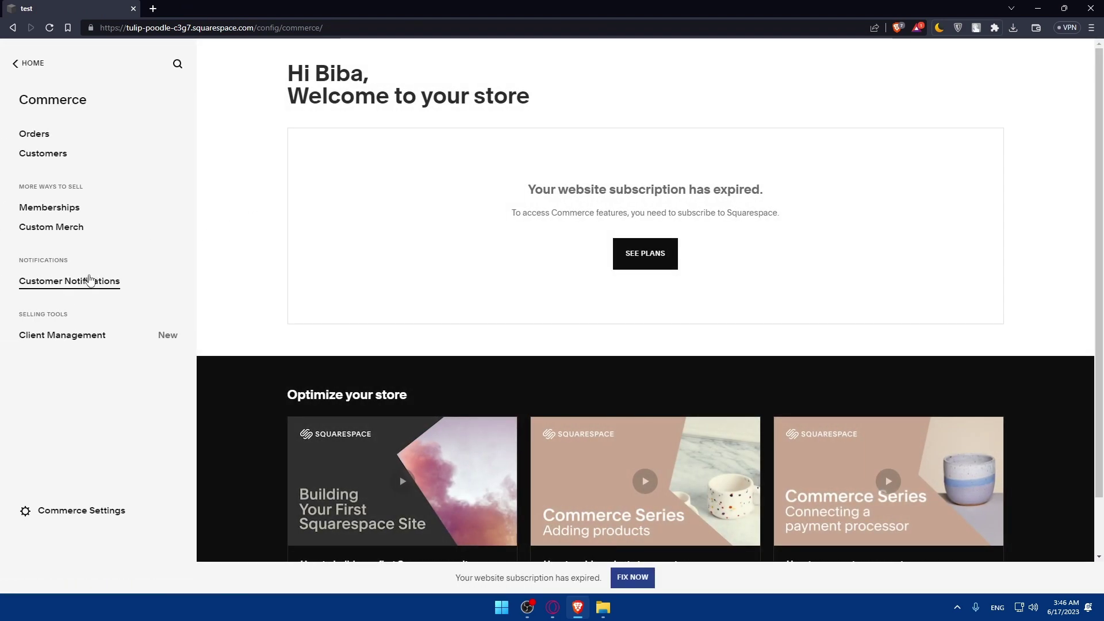
{"action": "left_click", "coordinate": [79, 288]}
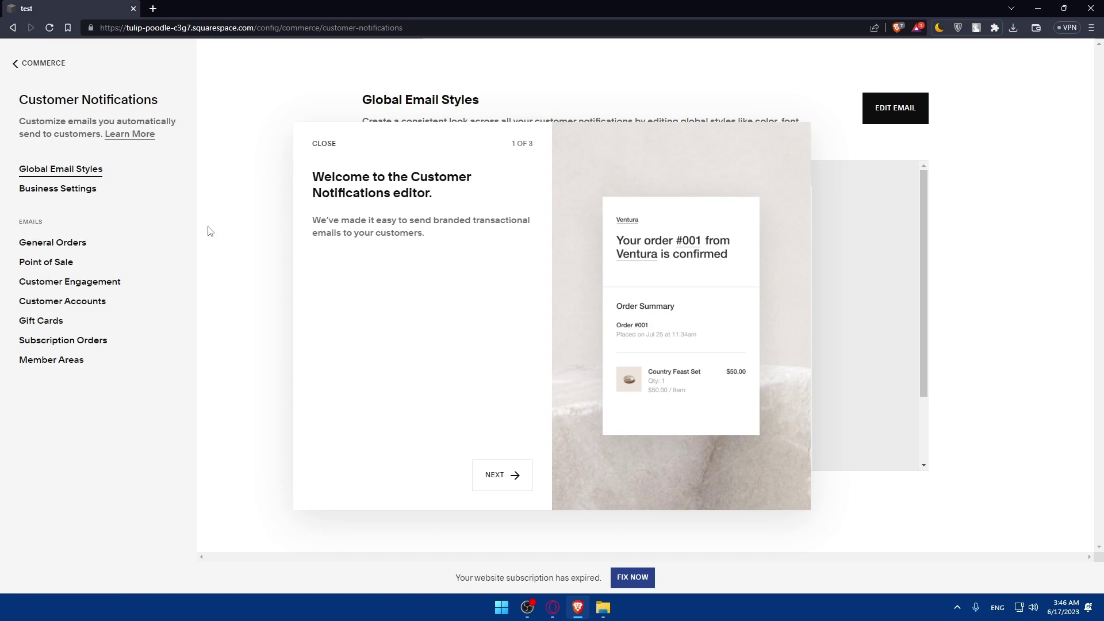
{"action": "left_click", "coordinate": [501, 475]}
{"action": "left_click", "coordinate": [502, 478]}
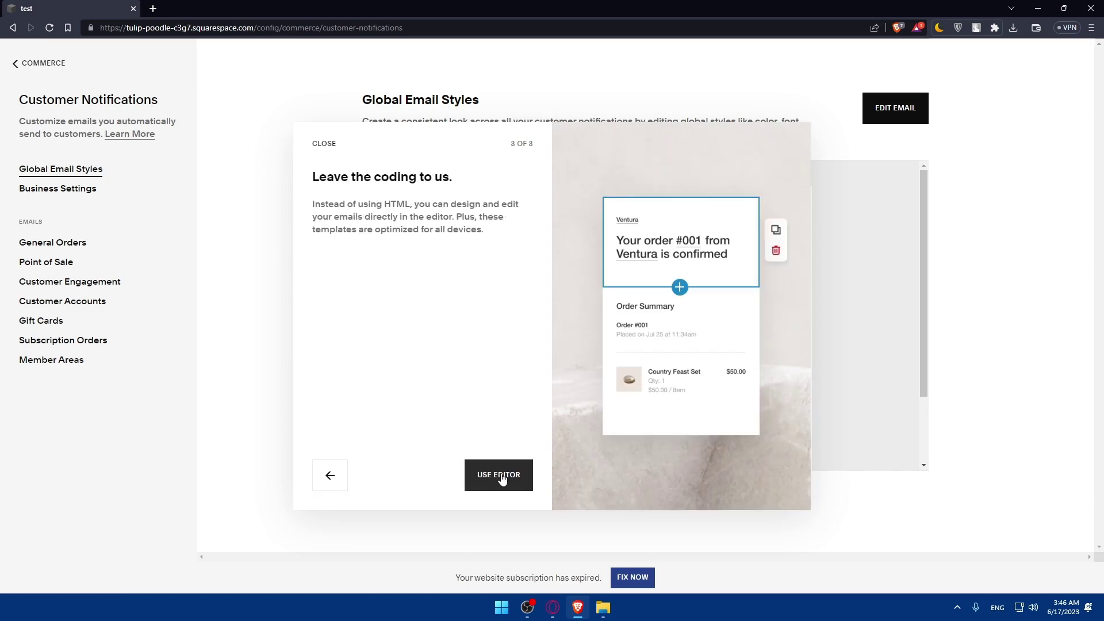
{"action": "left_click", "coordinate": [502, 479]}
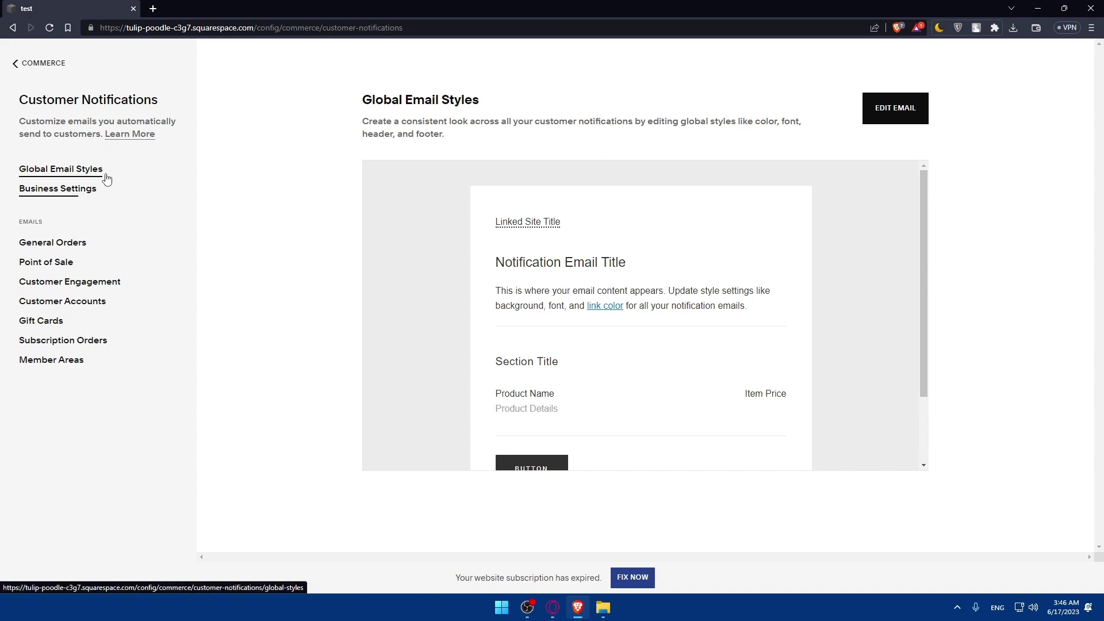
{"action": "left_click", "coordinate": [80, 200]}
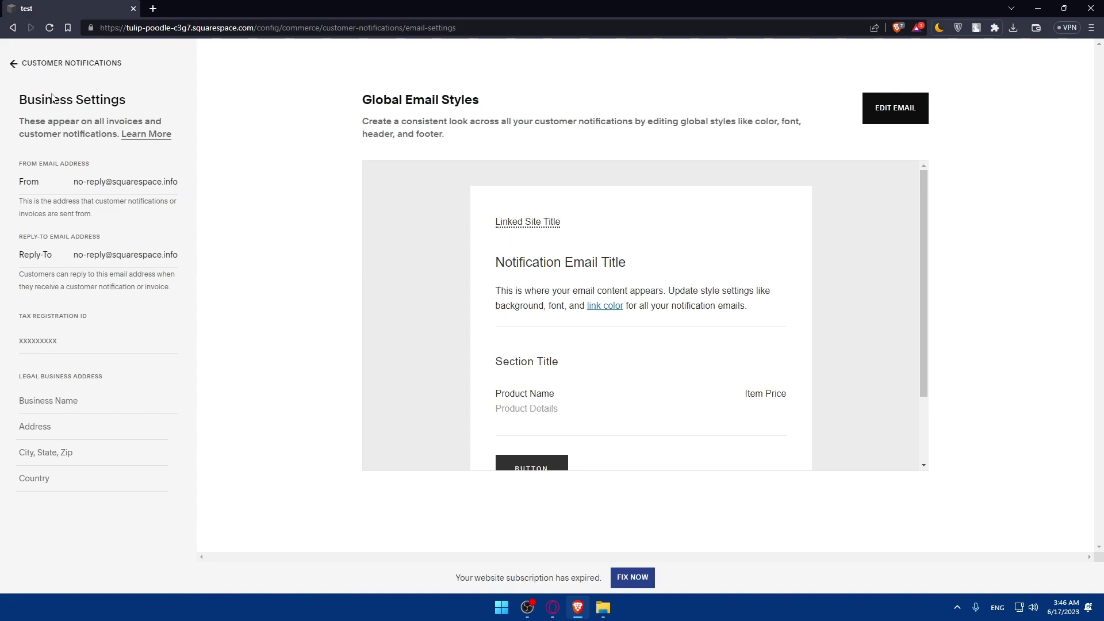
{"action": "left_click", "coordinate": [26, 64]}
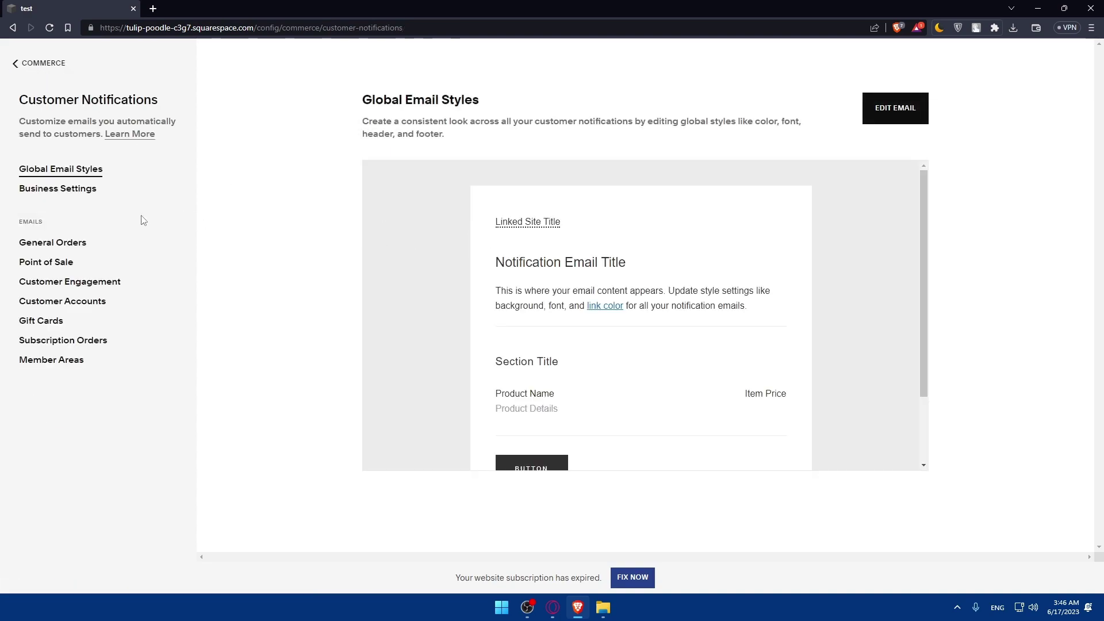
{"action": "left_click", "coordinate": [52, 244]}
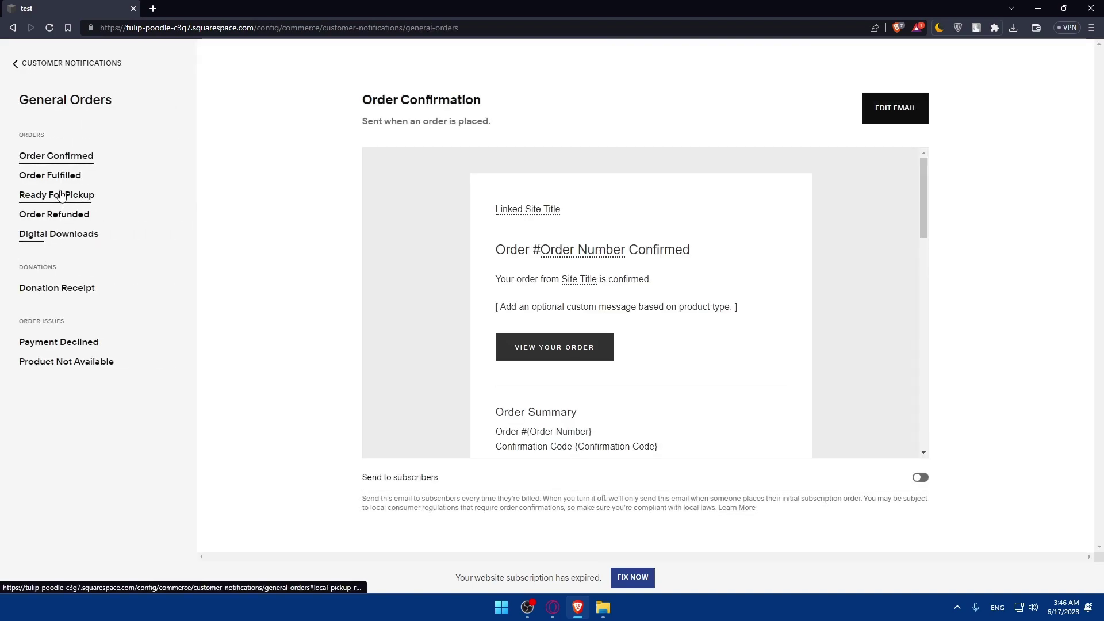
{"action": "left_click", "coordinate": [17, 63]}
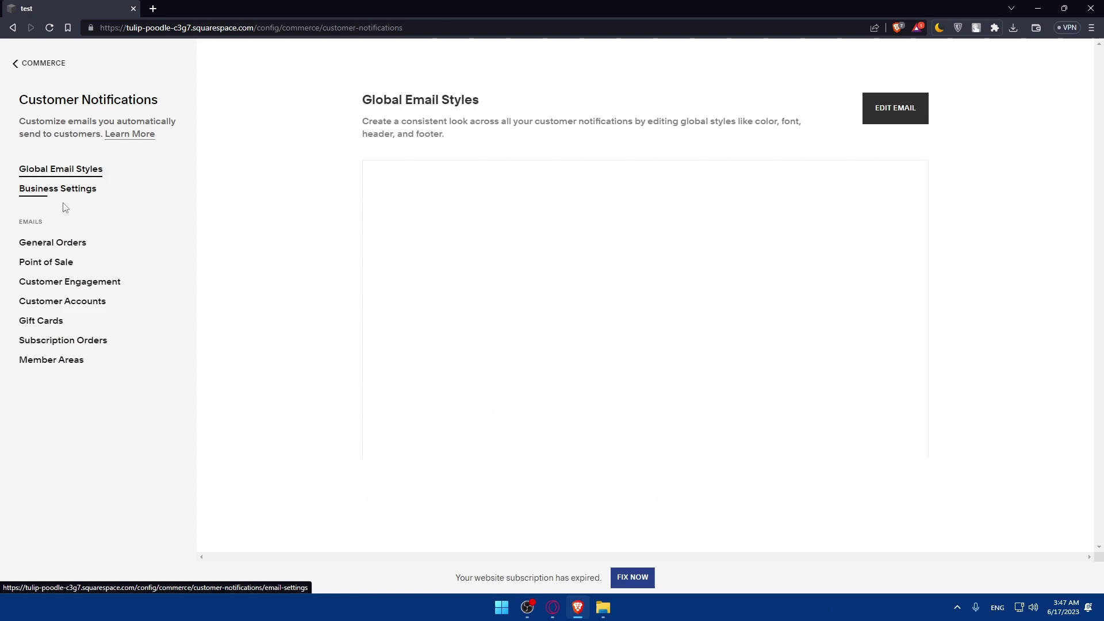
{"action": "left_click", "coordinate": [58, 268]}
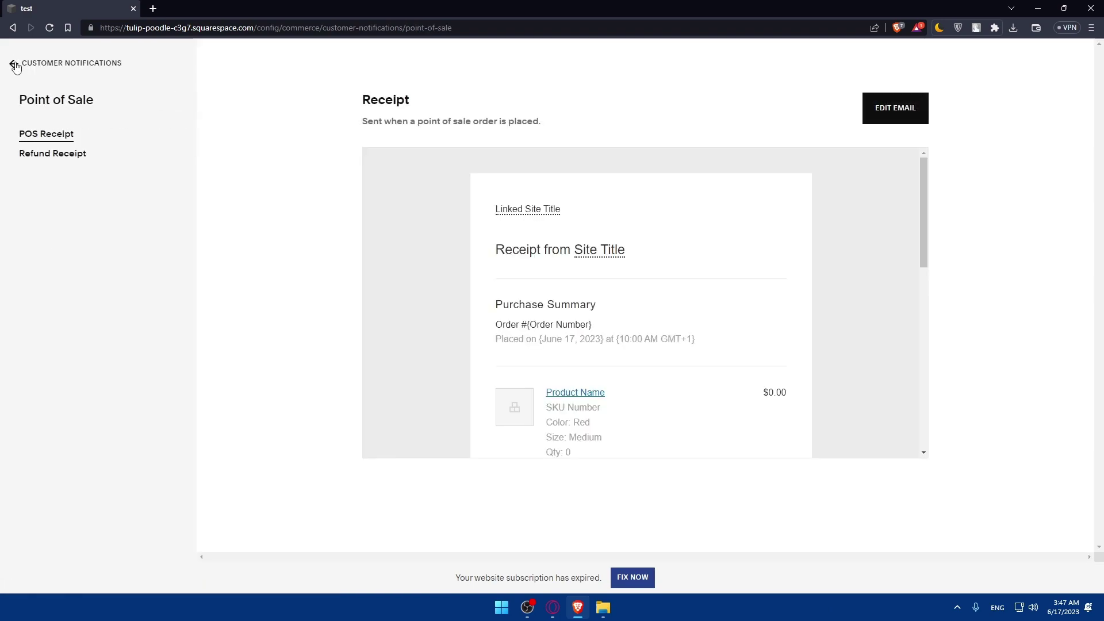
{"action": "left_click", "coordinate": [12, 64]}
{"action": "left_click", "coordinate": [57, 281]}
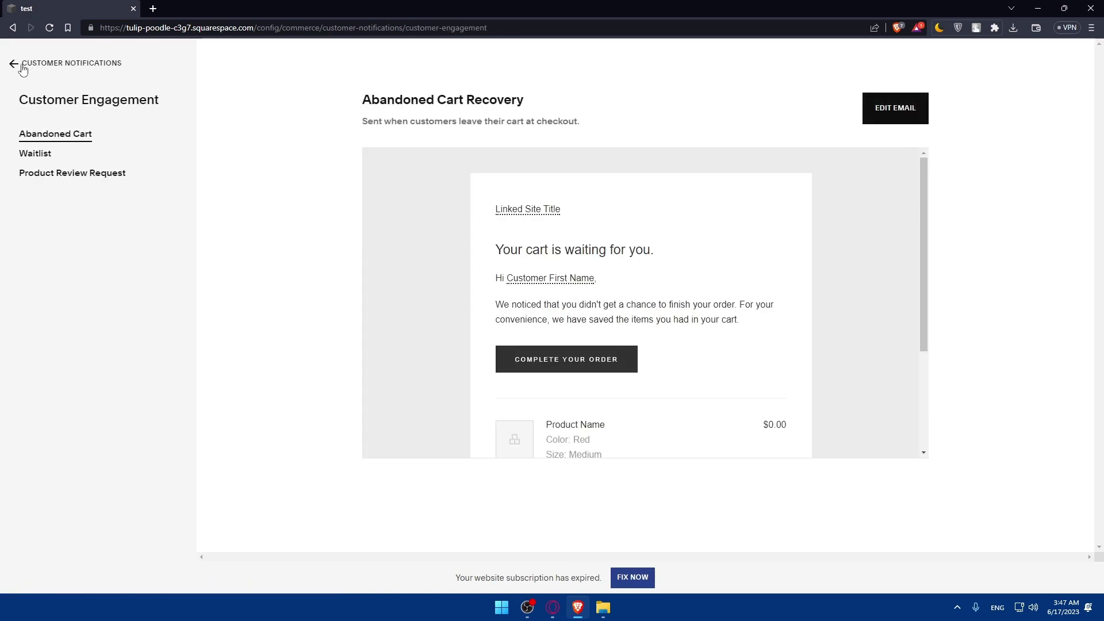
{"action": "left_click", "coordinate": [16, 64]}
{"action": "left_click", "coordinate": [62, 301]}
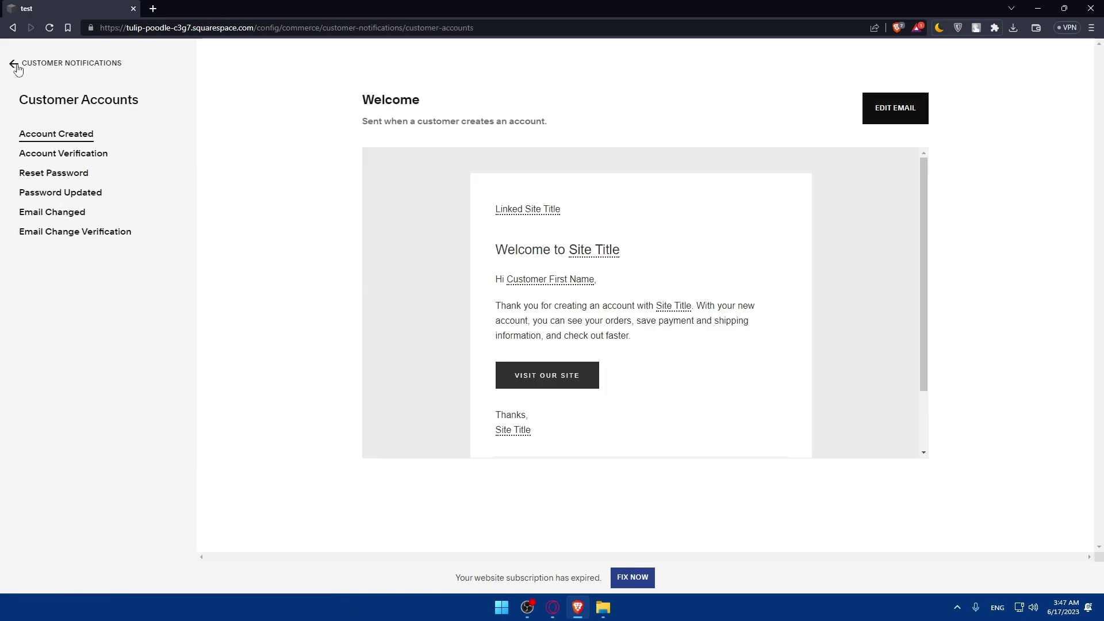
{"action": "left_click", "coordinate": [15, 64]}
{"action": "left_click", "coordinate": [57, 320]}
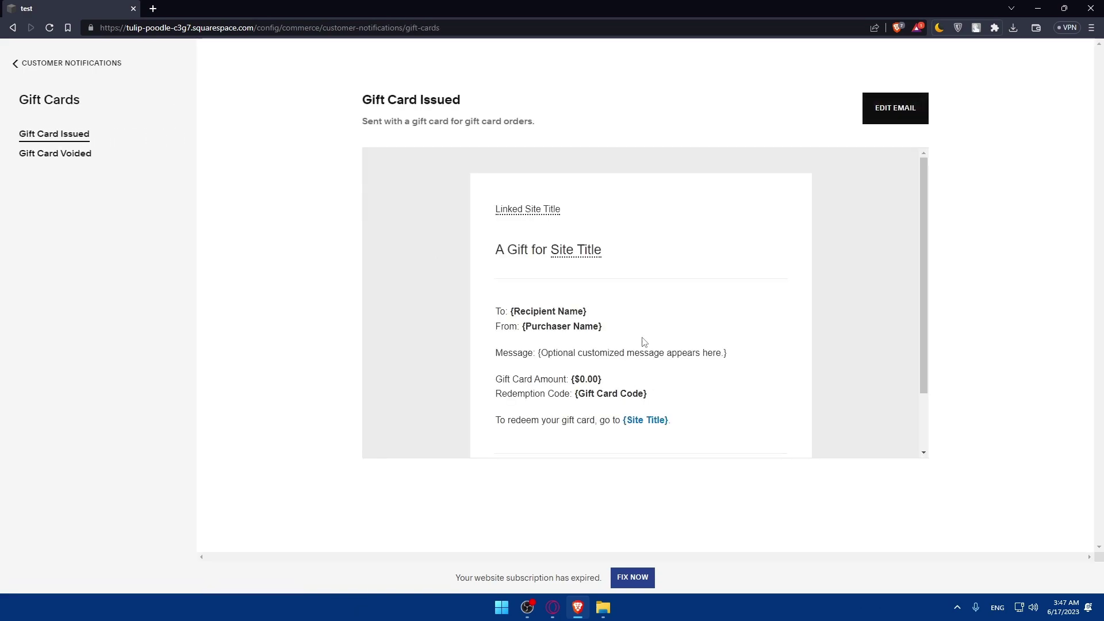
{"action": "scroll", "coordinate": [615, 347], "scroll_direction": "down", "scroll_amount": 1}
{"action": "scroll", "coordinate": [600, 274], "scroll_direction": "up", "scroll_amount": 1}
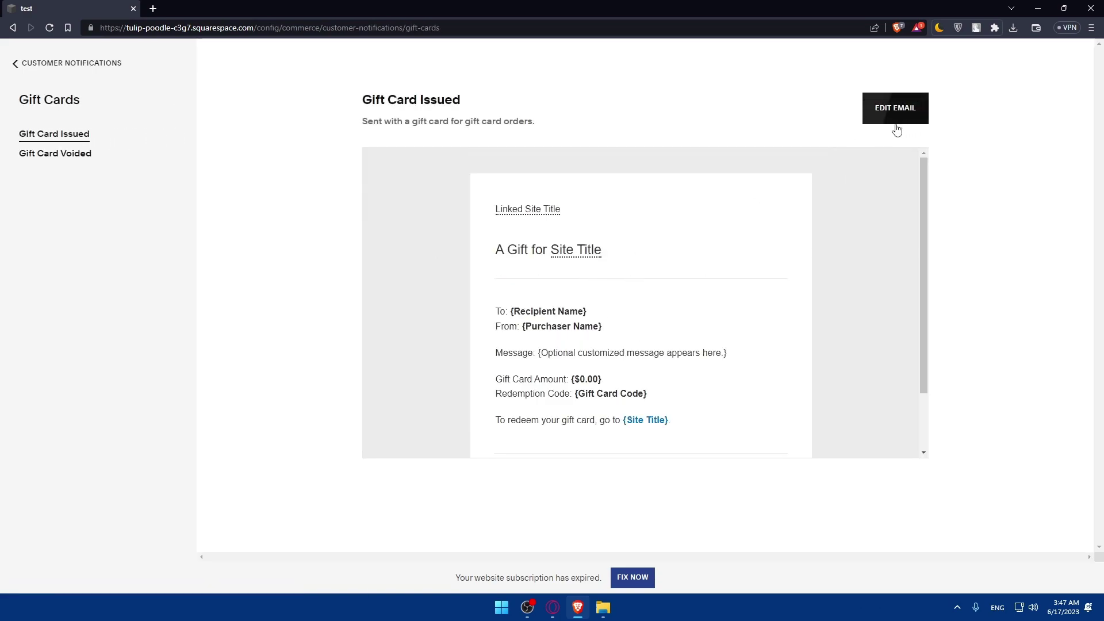
{"action": "left_click", "coordinate": [13, 63]}
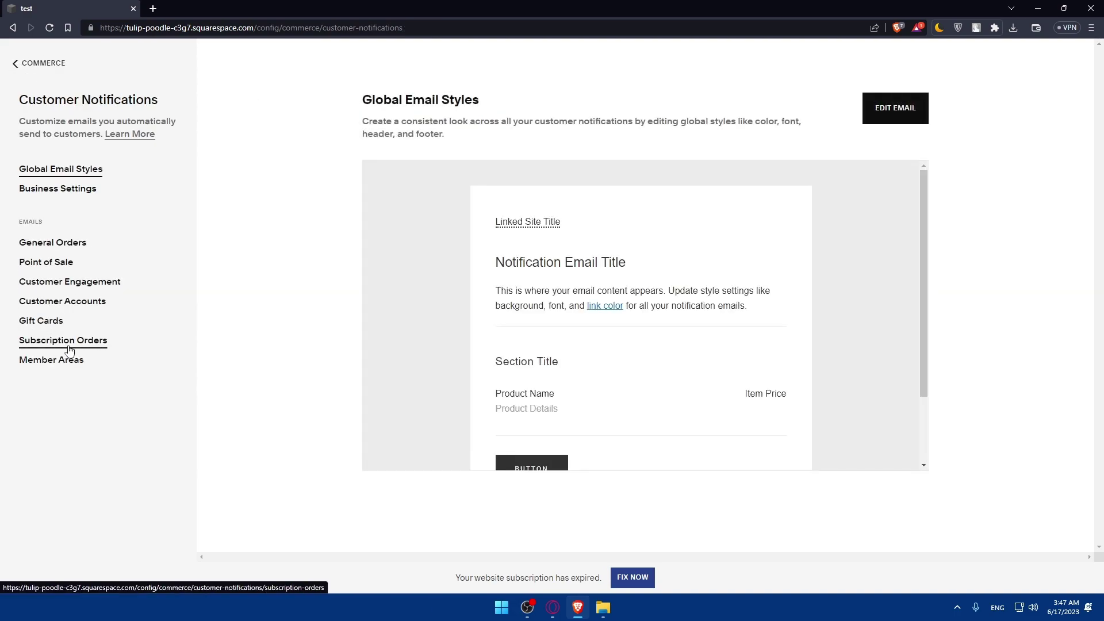
{"action": "left_click", "coordinate": [65, 342]}
{"action": "left_click", "coordinate": [36, 64]}
{"action": "left_click", "coordinate": [67, 362]}
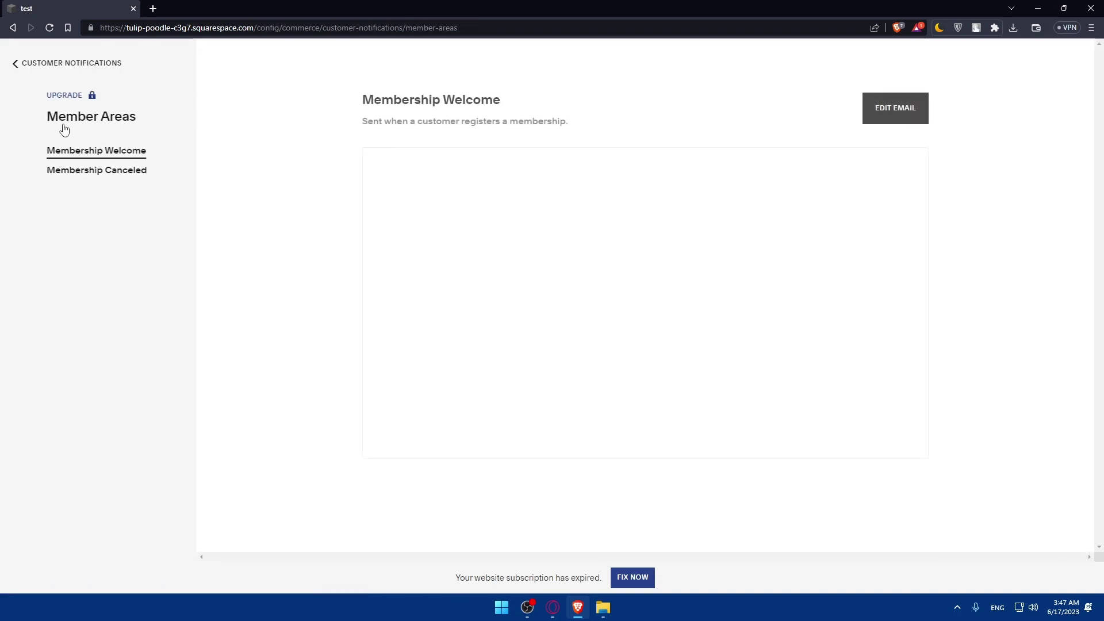
{"action": "left_click", "coordinate": [15, 62]}
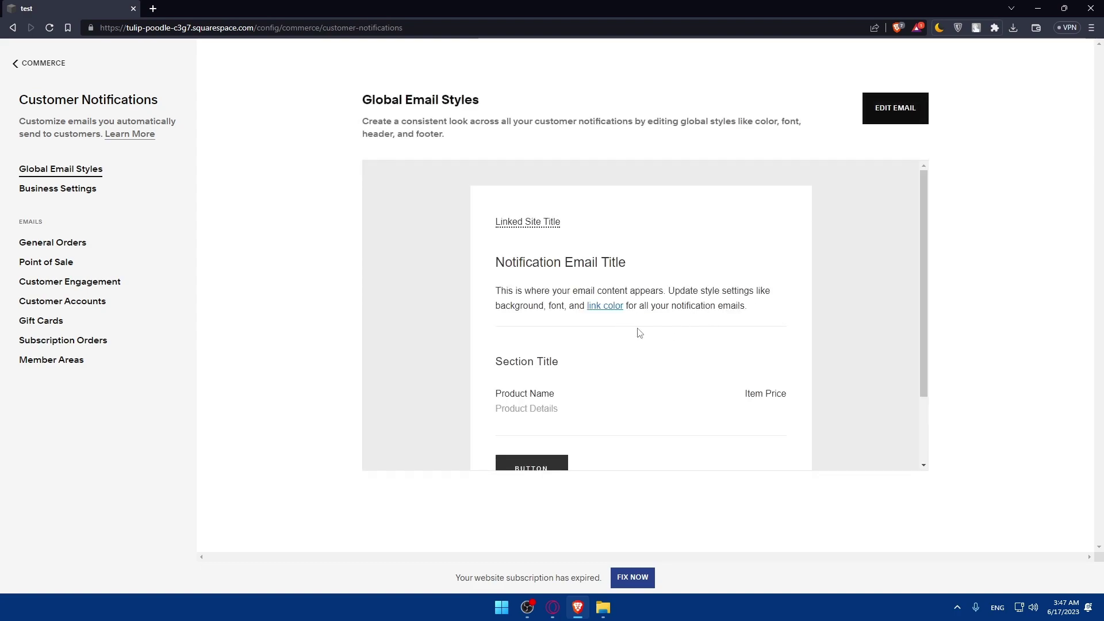
{"action": "scroll", "coordinate": [652, 322], "scroll_direction": "down", "scroll_amount": 2}
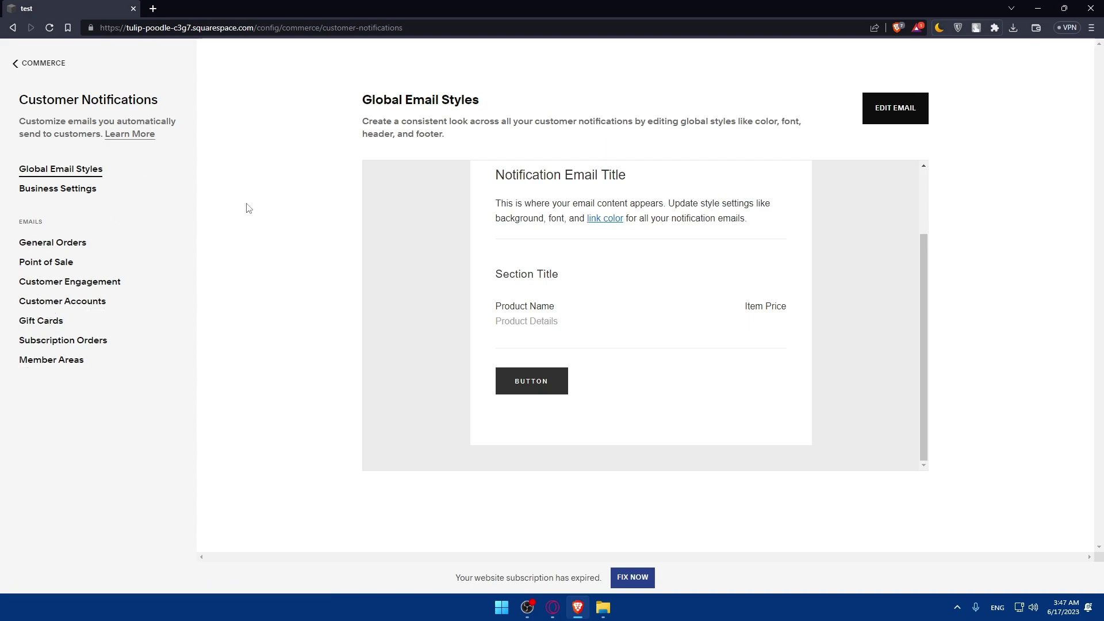
{"action": "left_click", "coordinate": [23, 65]}
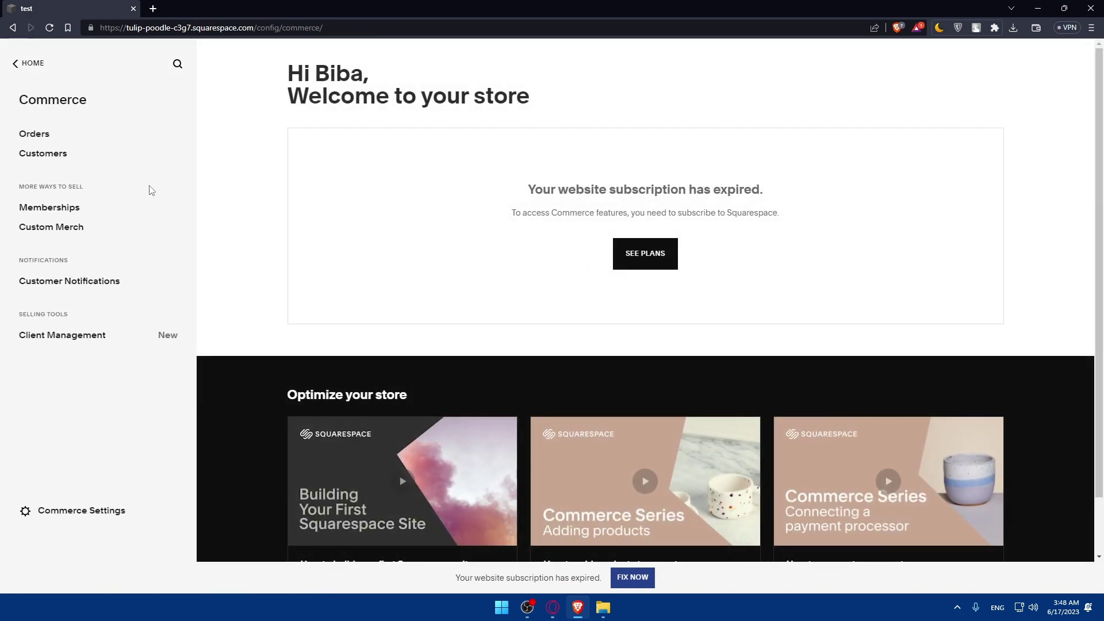
Start a client payment in Client Management and name it 'test'.
{"action": "left_click", "coordinate": [59, 338]}
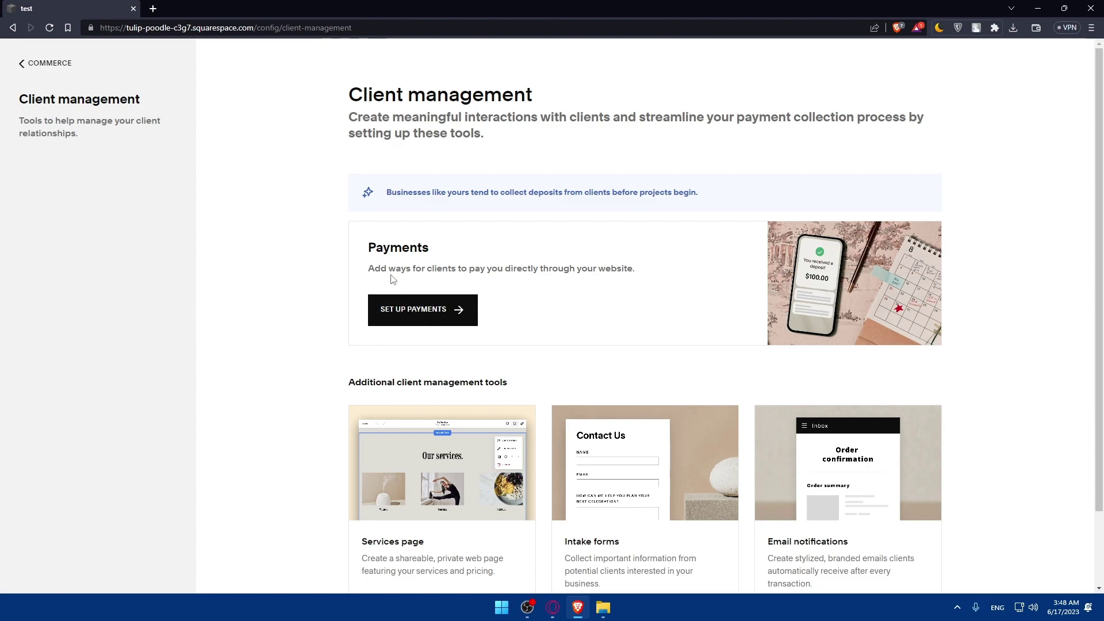
{"action": "left_click", "coordinate": [460, 311]}
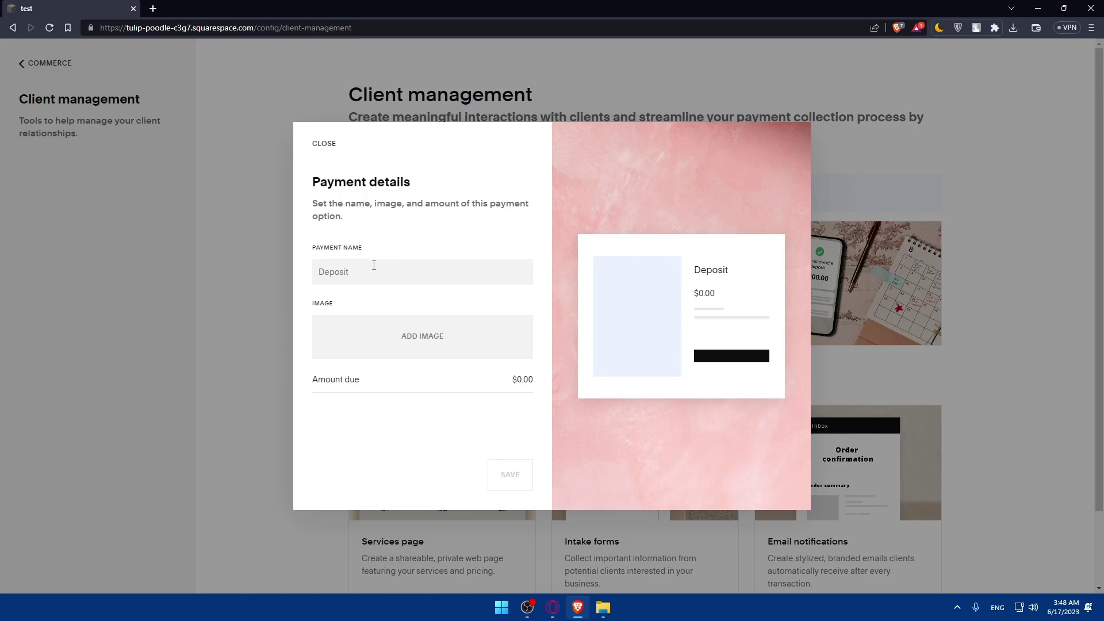
{"action": "type", "text": "sagegsg"}
{"action": "key", "text": "shift+Left"}
{"action": "key", "text": "shift+Left"}
{"action": "key", "text": "shift+Left"}
{"action": "key", "text": "shift+Left"}
{"action": "key", "text": "shift+Left"}
{"action": "left_click_drag", "start_coordinate": [313, 265], "coordinate": [263, 269]}
{"action": "type", "text": "test"}
Upload an image from Downloads, set the amount due to $10.00, and save the payment.
{"action": "left_click", "coordinate": [417, 332]}
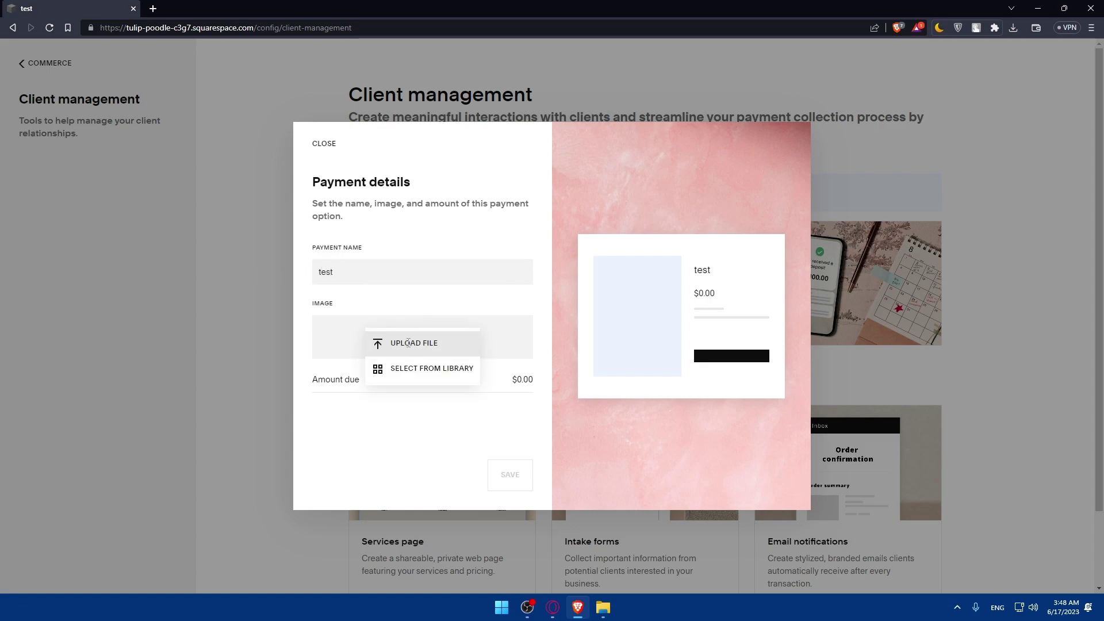
{"action": "left_click", "coordinate": [420, 343]}
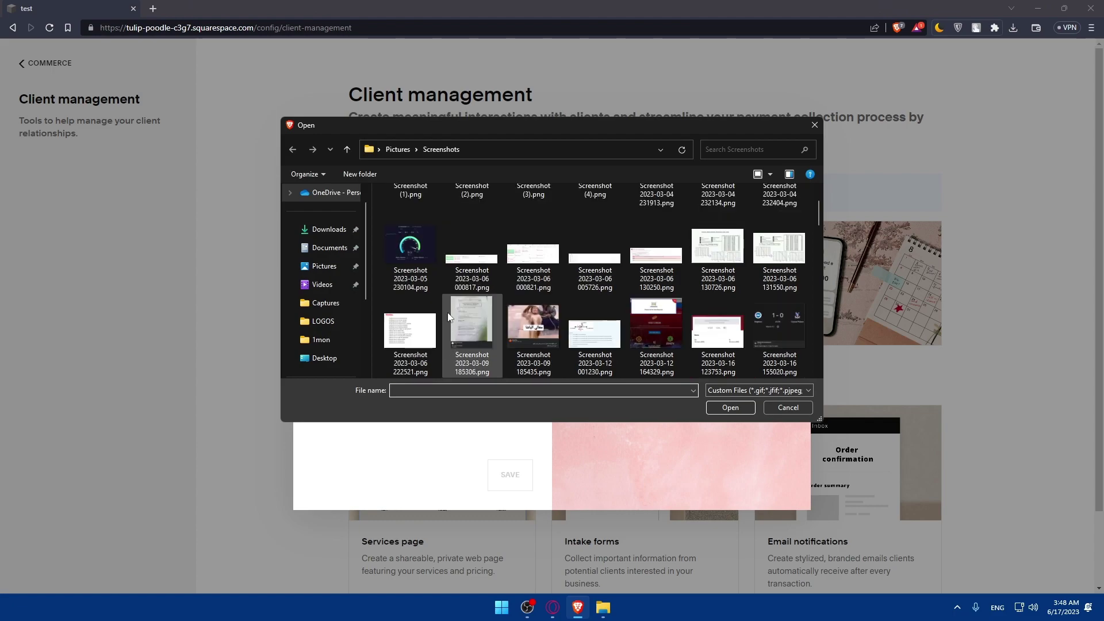
{"action": "left_click", "coordinate": [325, 229]}
{"action": "double_click", "coordinate": [459, 298]}
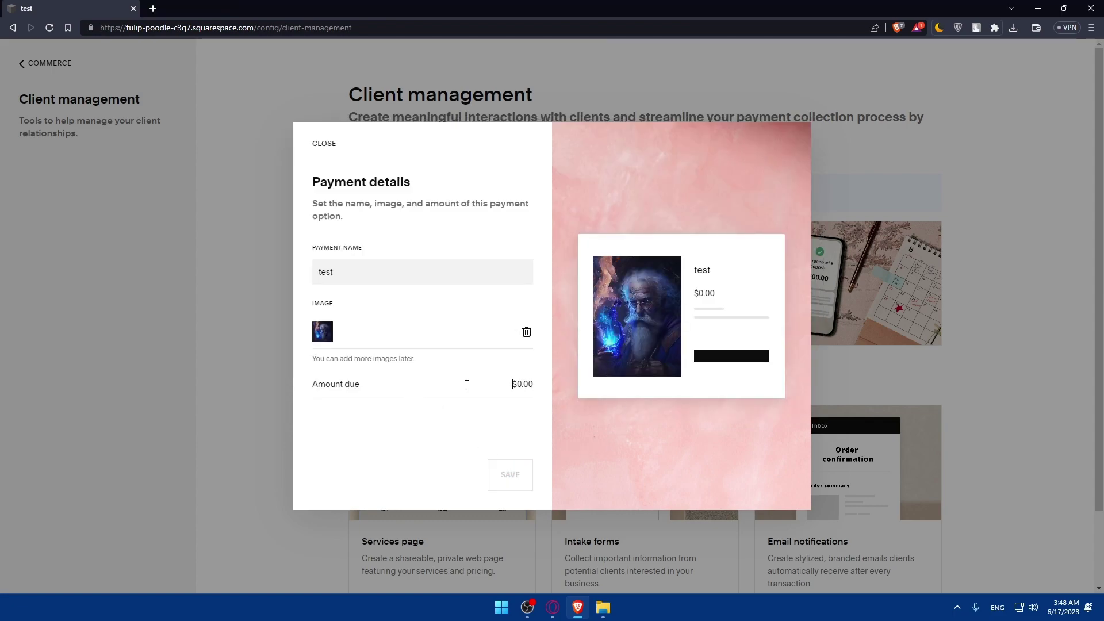
{"action": "type", "text": "10"}
{"action": "left_click", "coordinate": [508, 382]}
{"action": "left_click", "coordinate": [507, 481]}
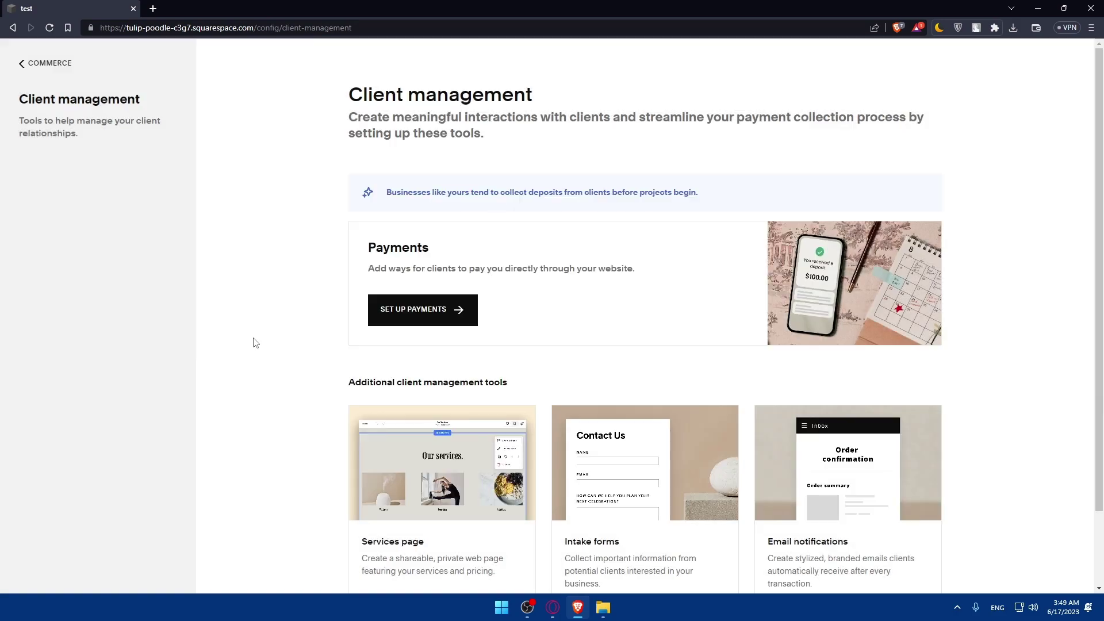
{"action": "scroll", "coordinate": [773, 328], "scroll_direction": "down", "scroll_amount": 2}
{"action": "scroll", "coordinate": [564, 318], "scroll_direction": "up", "scroll_amount": 2}
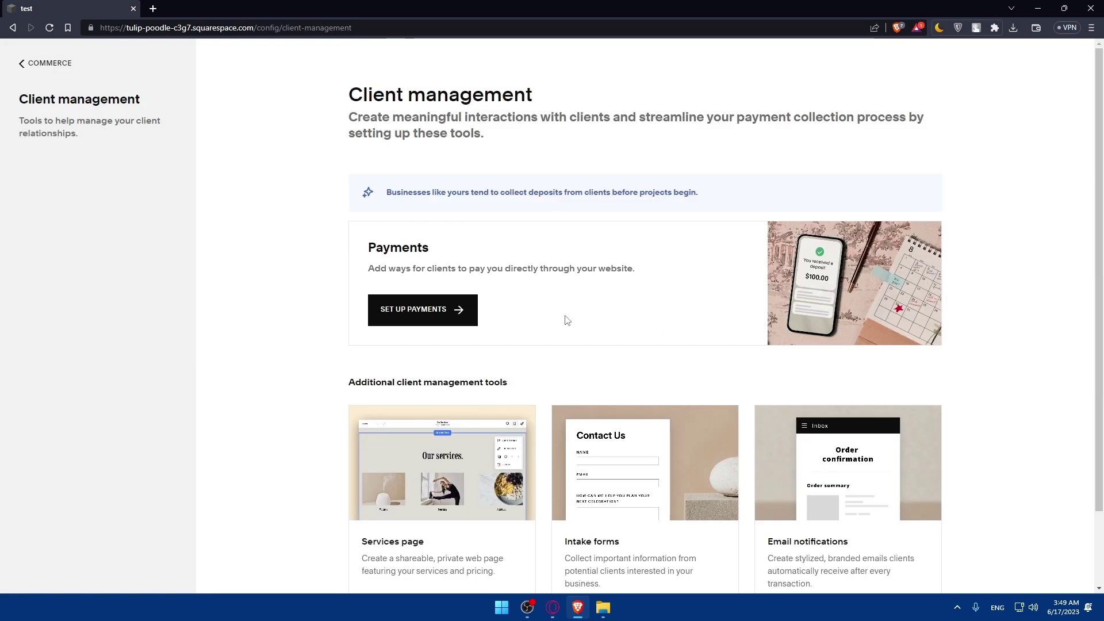
Go back to Commerce, visit Marketing, then return to the dashboard home.
{"action": "left_click", "coordinate": [34, 72]}
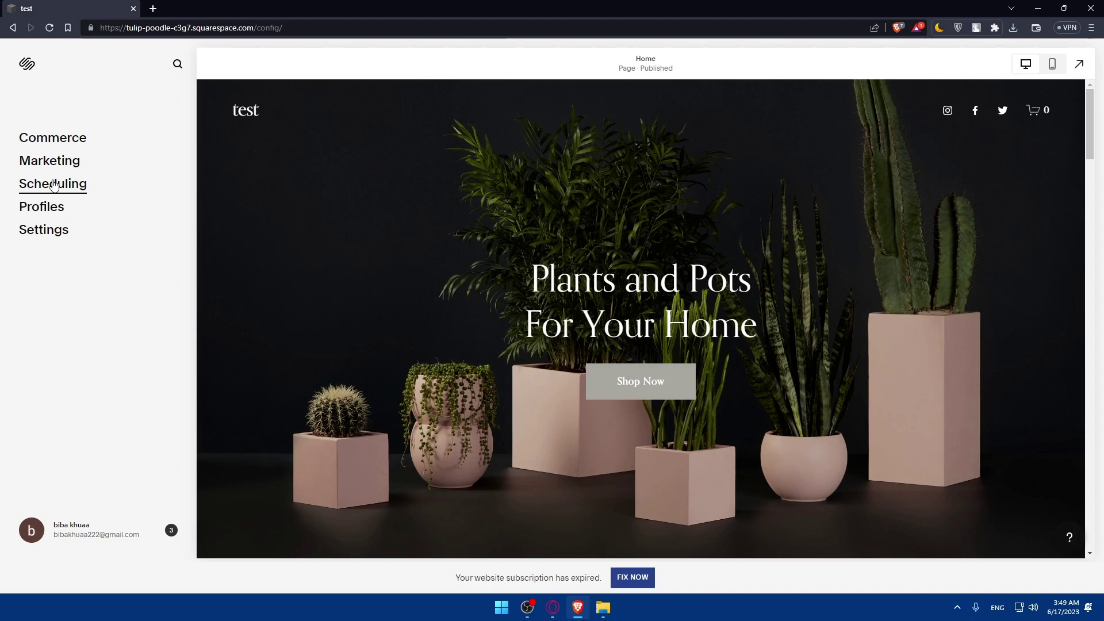
{"action": "left_click", "coordinate": [51, 161]}
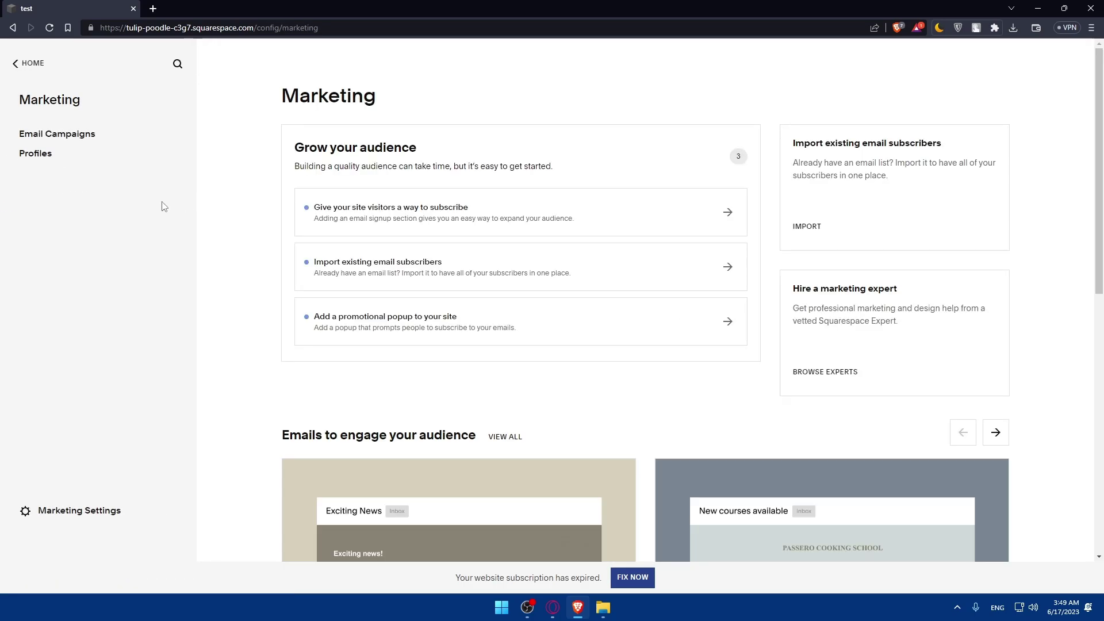
{"action": "left_click", "coordinate": [41, 154]}
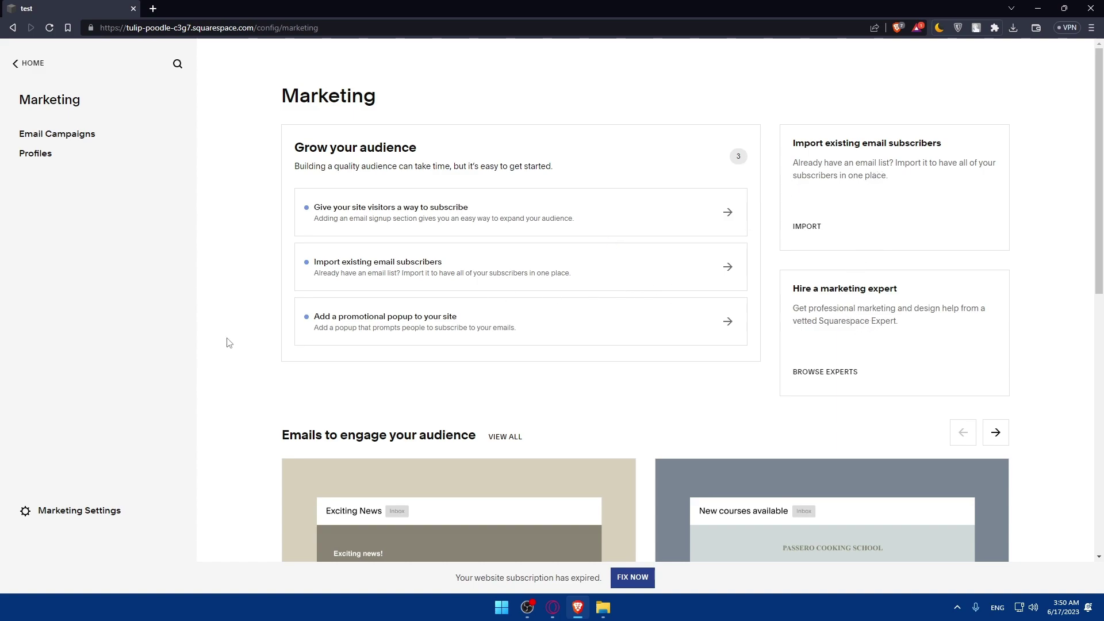
{"action": "left_click", "coordinate": [28, 63]}
In the Scheduling wizard, create appointment type 'test' lasting 15 minutes at a $5 price.
{"action": "left_click", "coordinate": [82, 190]}
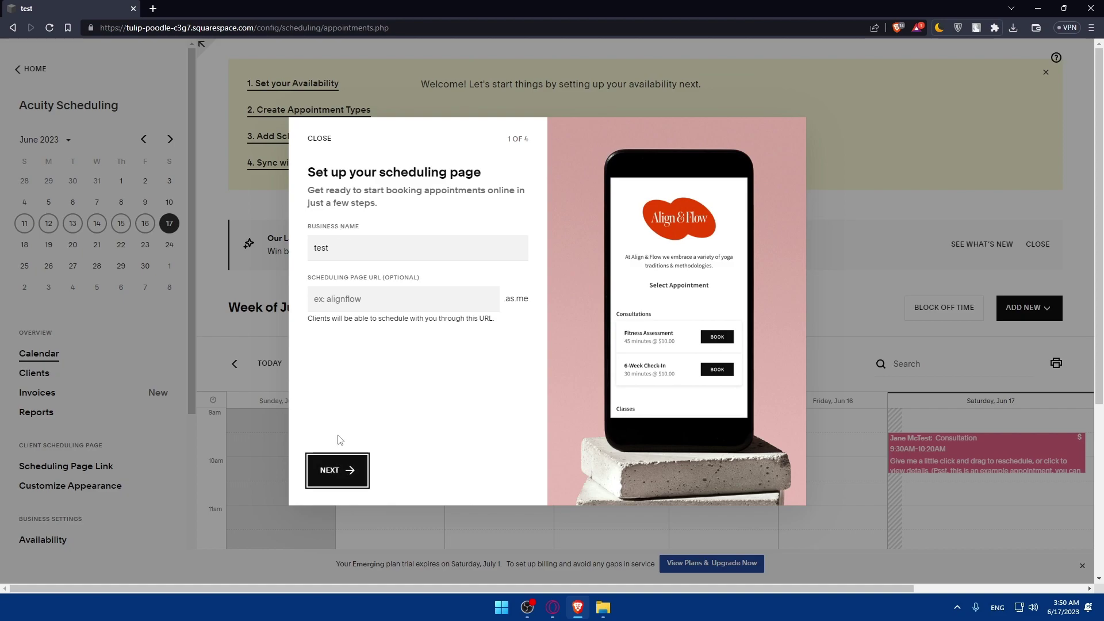
{"action": "left_click", "coordinate": [338, 481]}
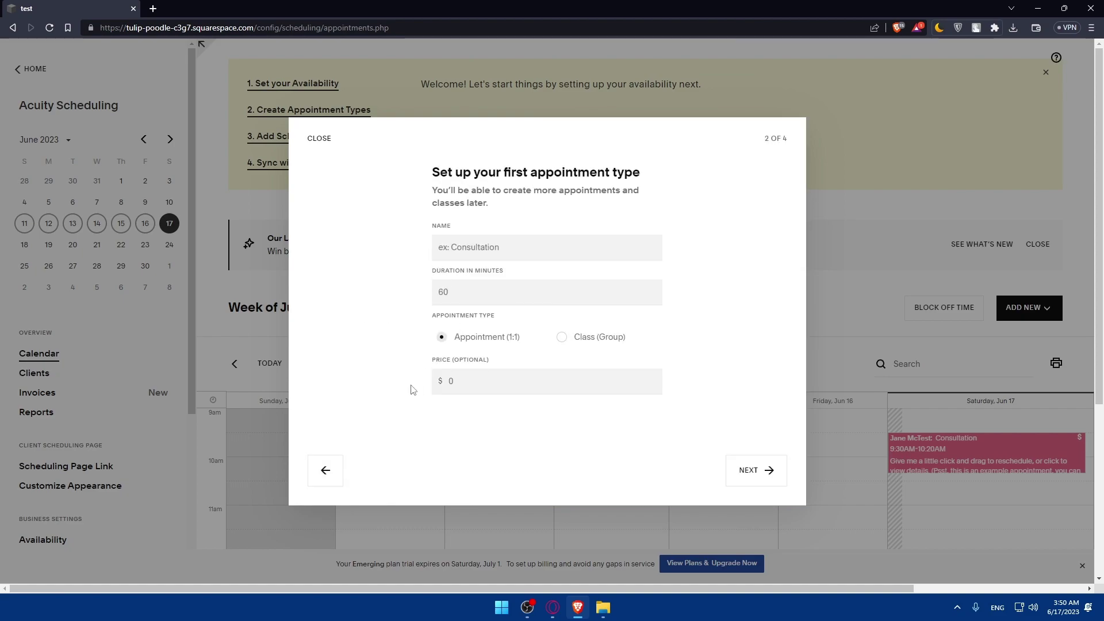
{"action": "left_click", "coordinate": [485, 244]}
{"action": "type", "text": "test"}
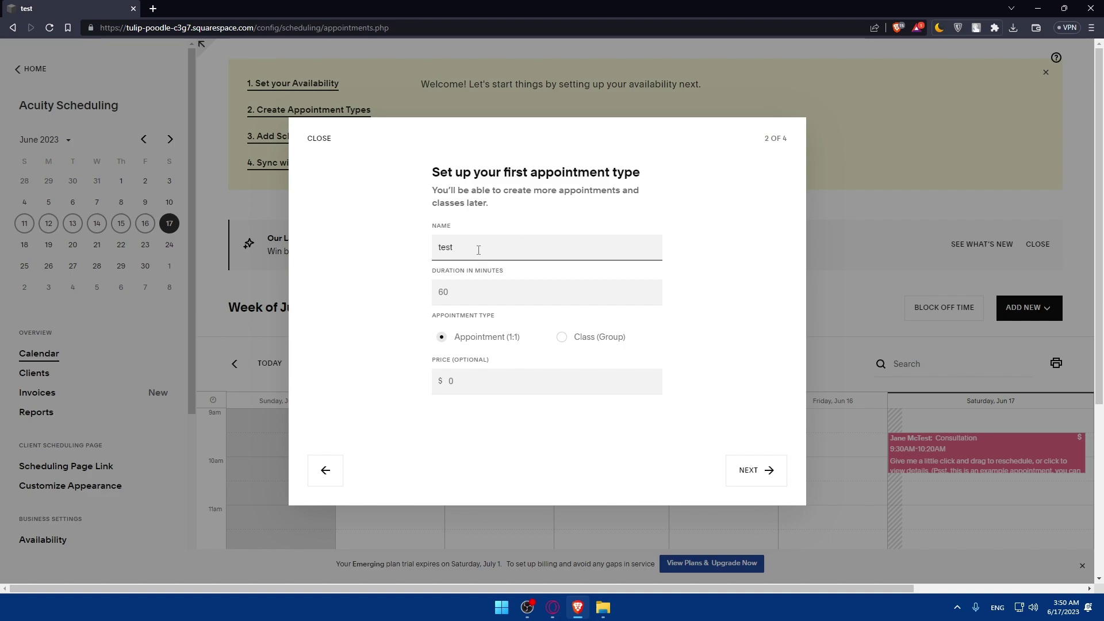
{"action": "left_click_drag", "start_coordinate": [469, 249], "coordinate": [442, 248]}
{"action": "left_click", "coordinate": [464, 297]}
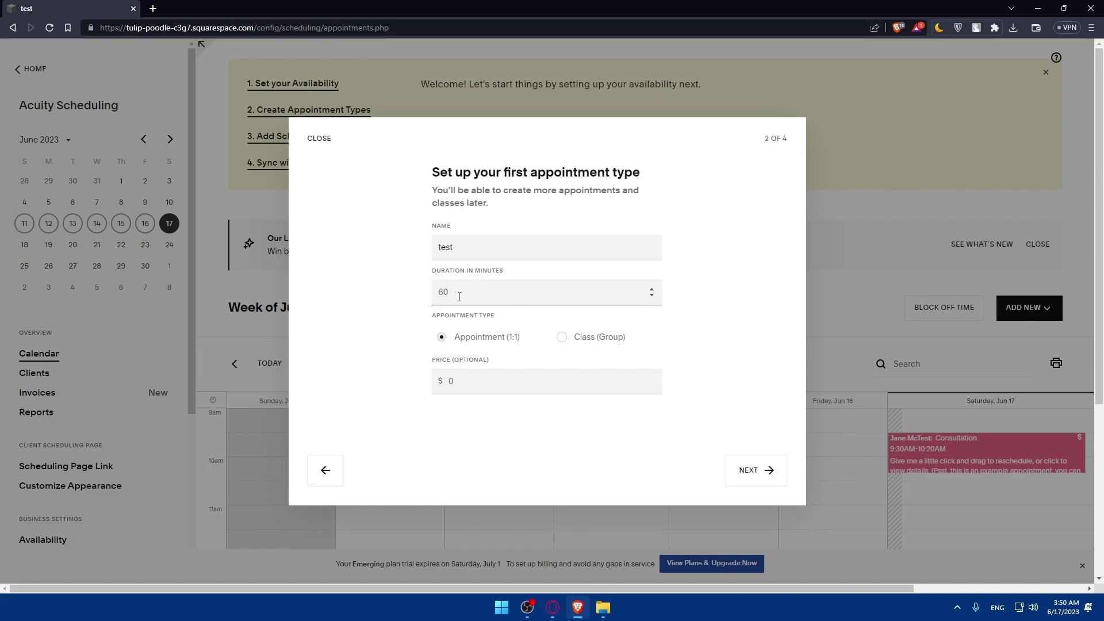
{"action": "left_click", "coordinate": [476, 381]}
{"action": "type", "text": "5"}
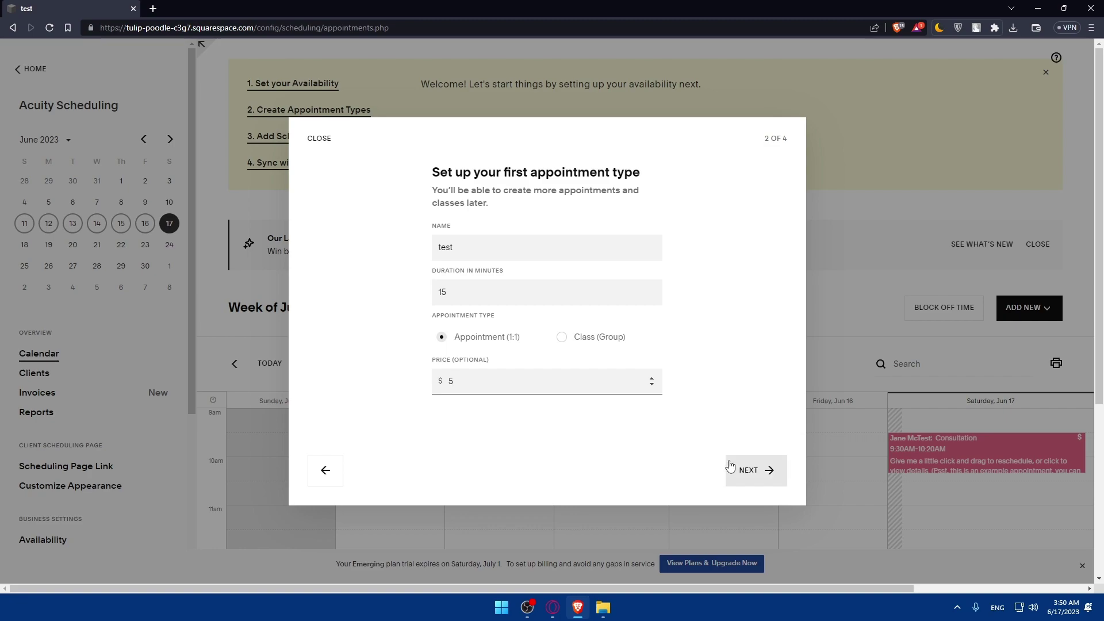
{"action": "left_click", "coordinate": [742, 469]}
Make Sunday available from 9:00AM to 5:00PM and continue to the payments step.
{"action": "scroll", "coordinate": [460, 328], "scroll_direction": "down", "scroll_amount": 3}
{"action": "scroll", "coordinate": [452, 323], "scroll_direction": "up", "scroll_amount": 3}
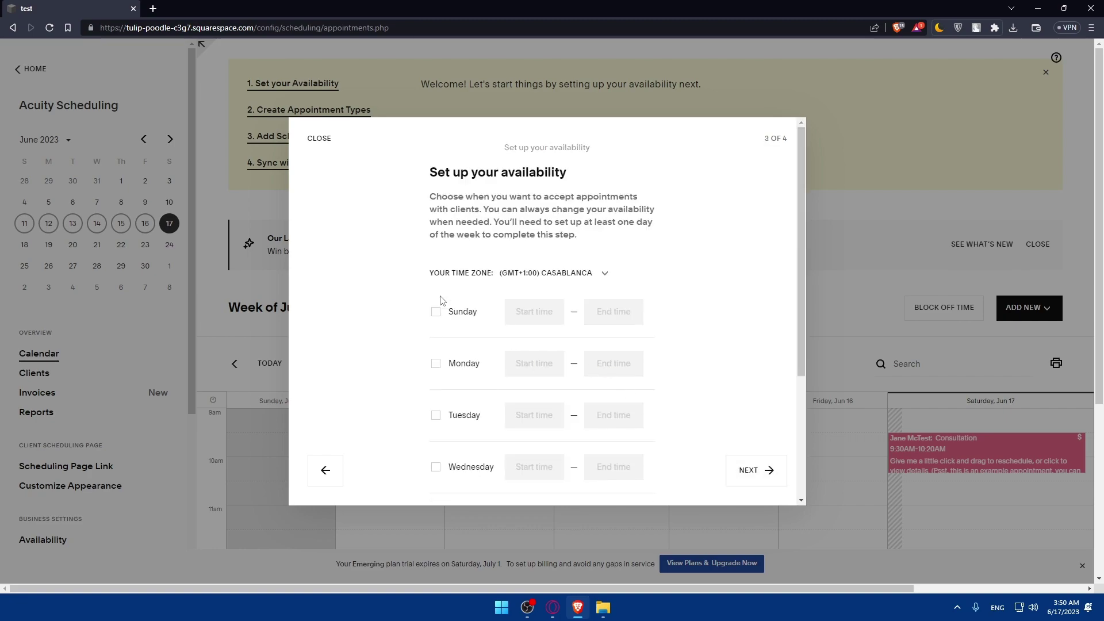
{"action": "left_click", "coordinate": [435, 311]}
{"action": "left_click", "coordinate": [436, 313]}
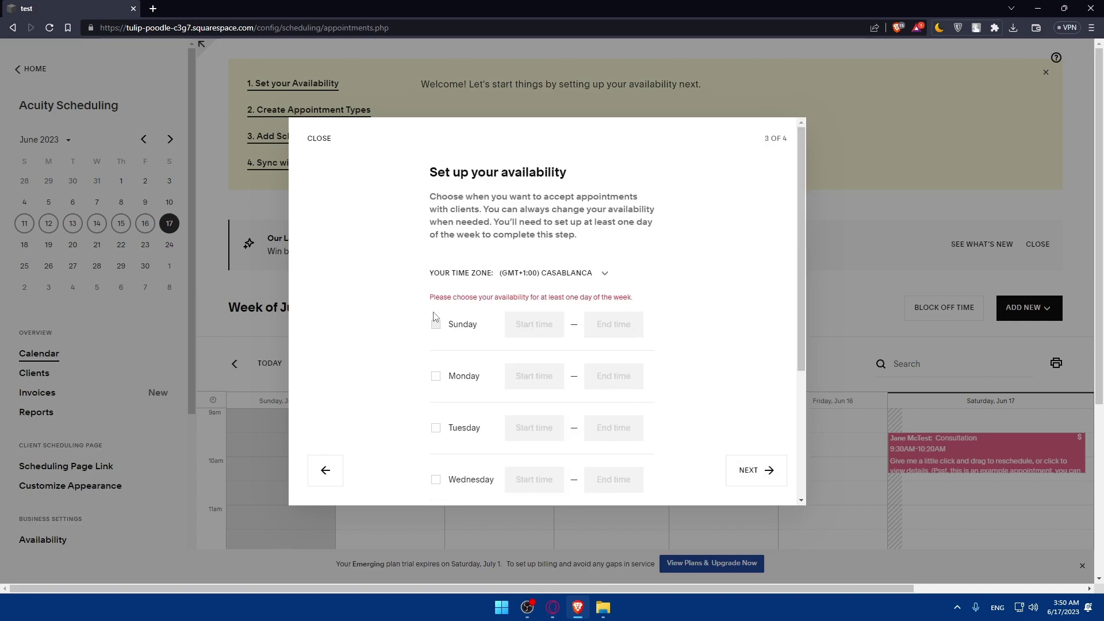
{"action": "left_click", "coordinate": [436, 315]}
{"action": "left_click_drag", "start_coordinate": [536, 311], "coordinate": [516, 314]}
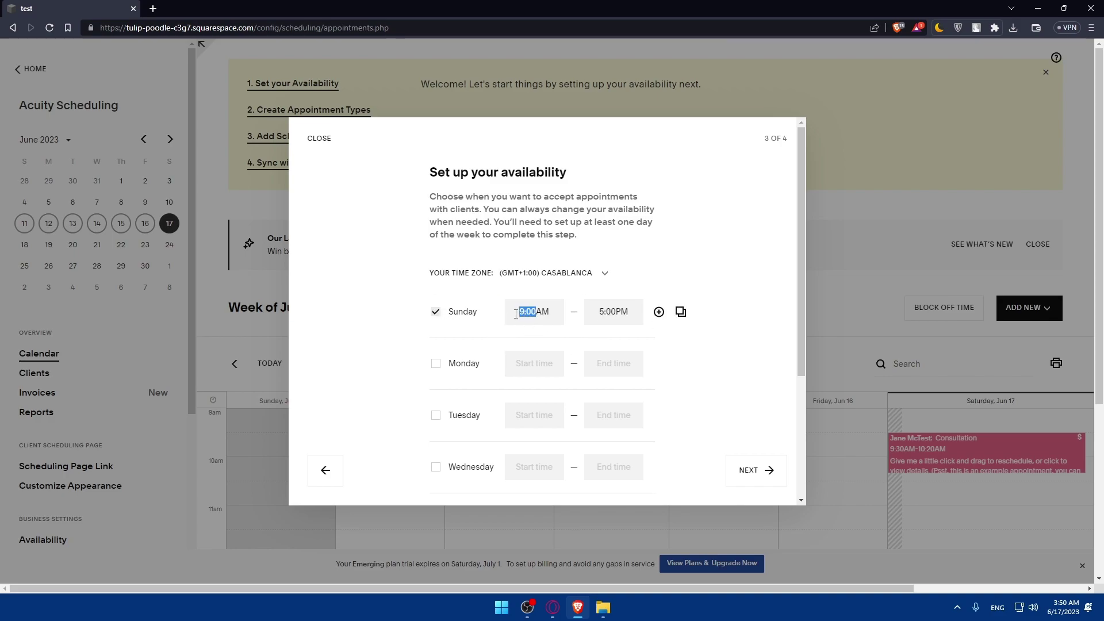
{"action": "left_click_drag", "start_coordinate": [615, 315], "coordinate": [599, 314]}
{"action": "left_click", "coordinate": [659, 312]}
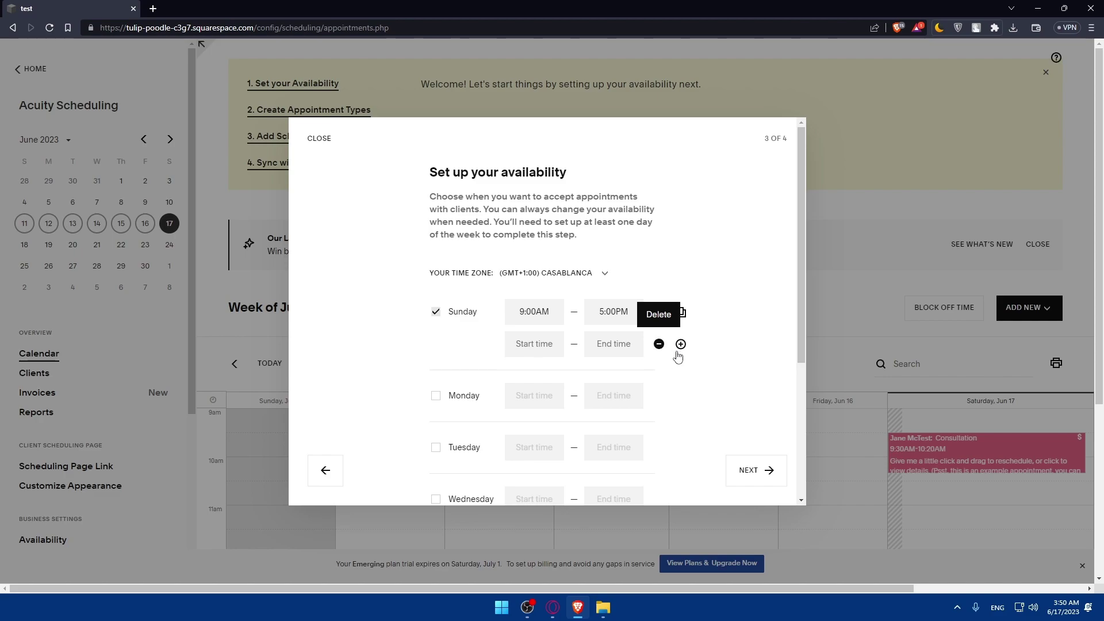
{"action": "left_click", "coordinate": [659, 344]}
{"action": "scroll", "coordinate": [493, 345], "scroll_direction": "down", "scroll_amount": 3}
{"action": "scroll", "coordinate": [493, 434], "scroll_direction": "up", "scroll_amount": 3}
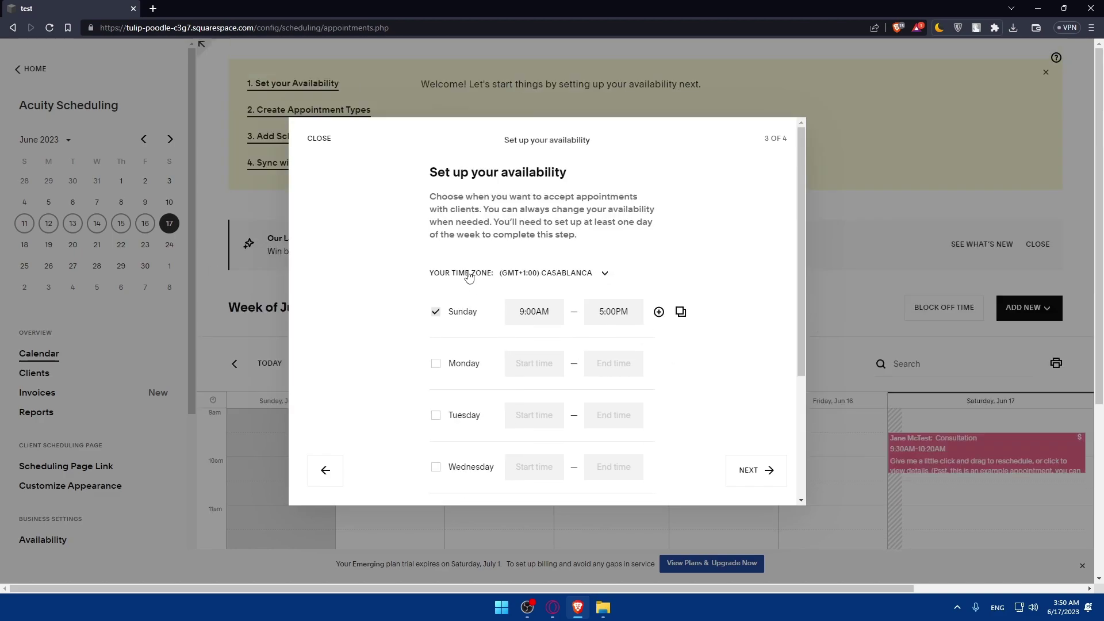
{"action": "left_click", "coordinate": [748, 470]}
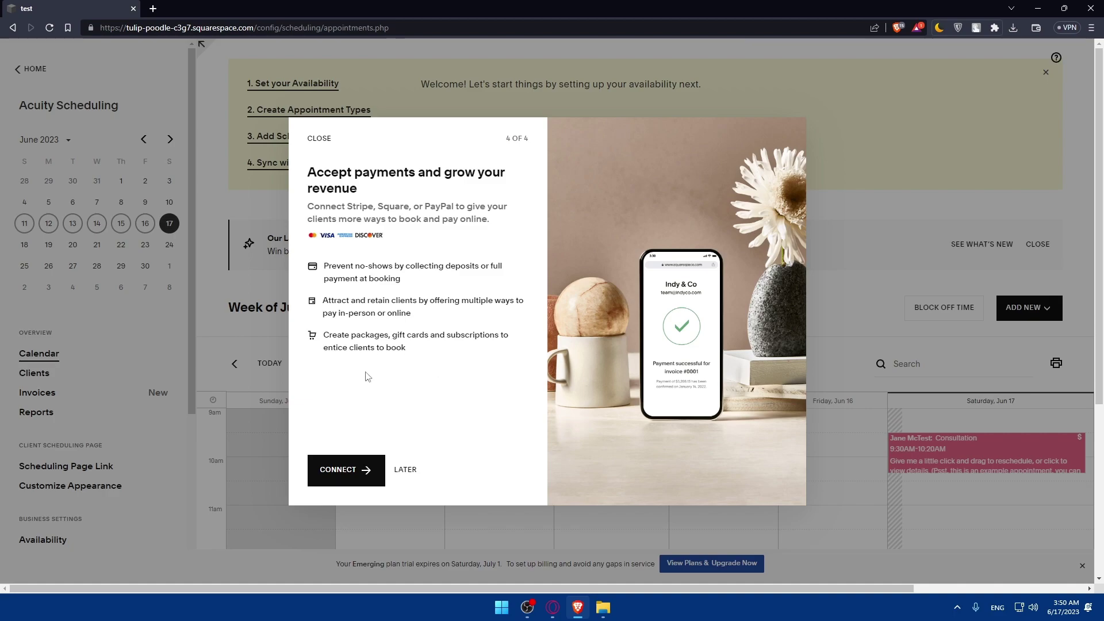
Try connecting Square as the scheduling payment processor, then dismiss its sign-in window.
{"action": "left_click", "coordinate": [353, 475]}
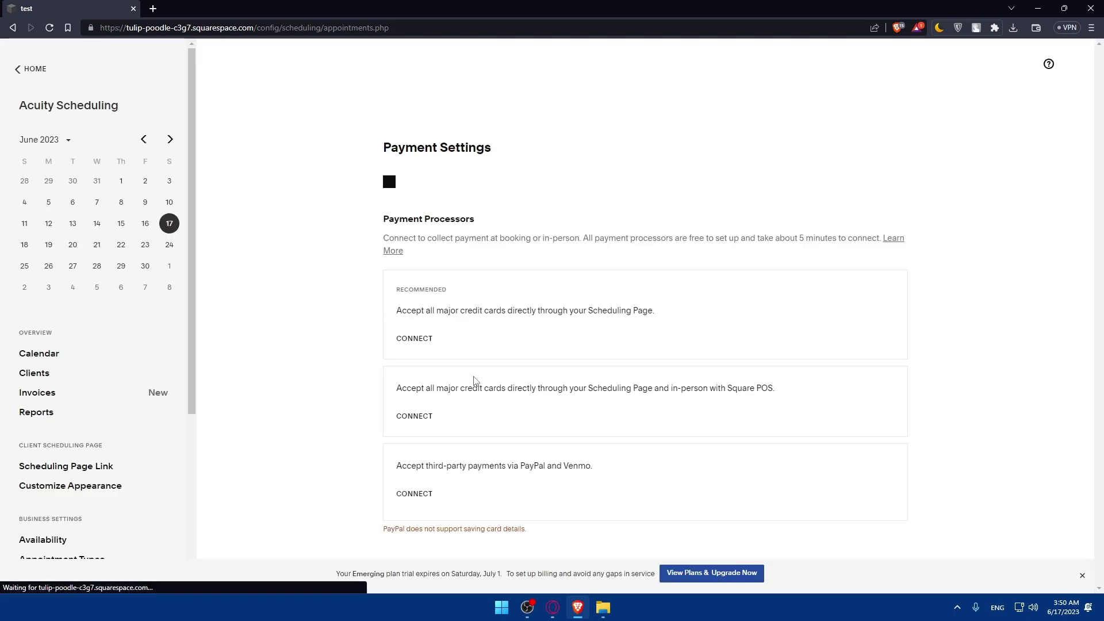
{"action": "scroll", "coordinate": [489, 328], "scroll_direction": "down", "scroll_amount": 5}
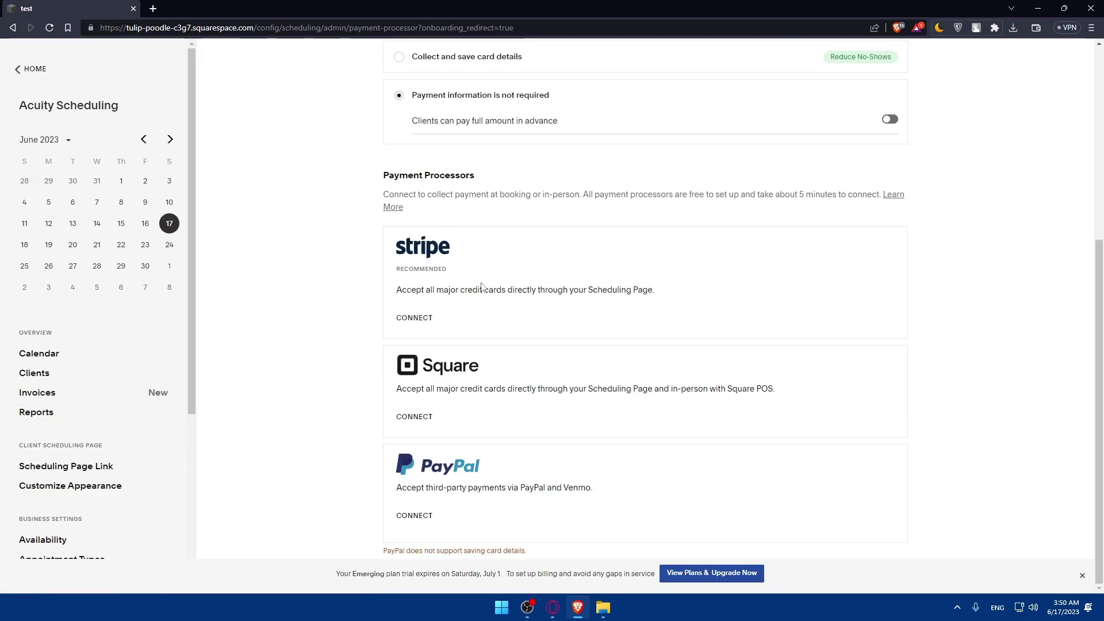
{"action": "left_click", "coordinate": [415, 417]}
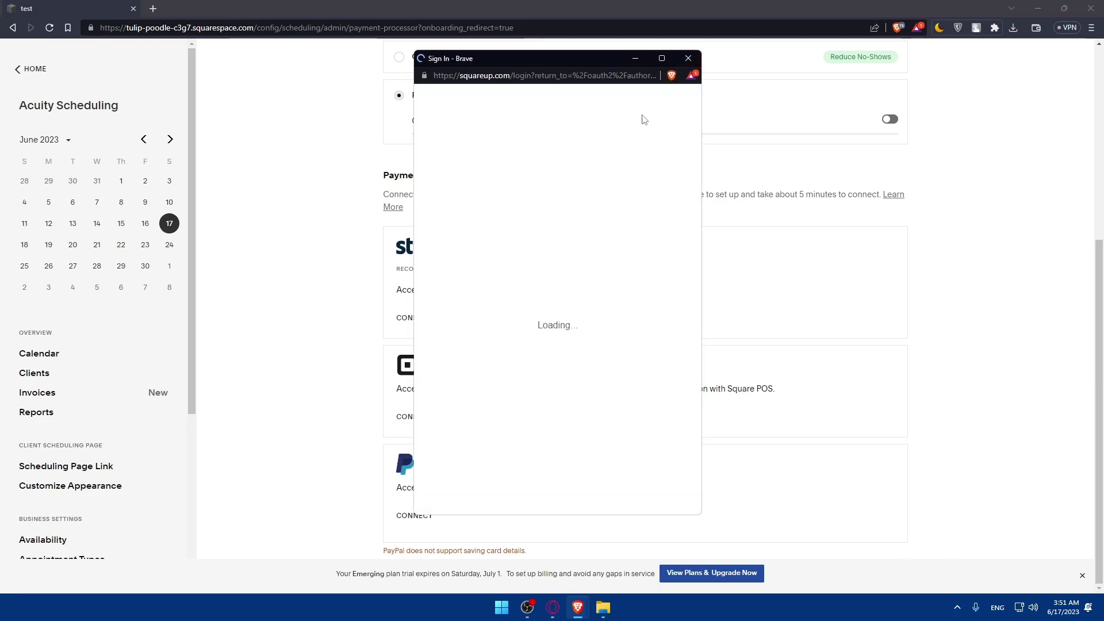
{"action": "key", "text": "ctrl+w"}
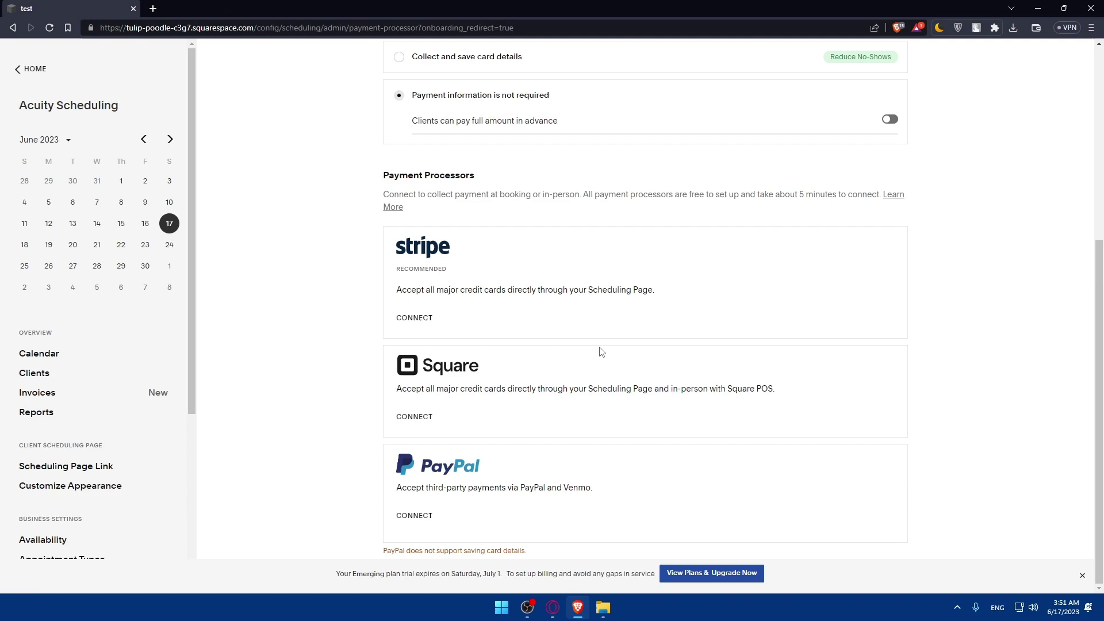
{"action": "left_click", "coordinate": [415, 417]}
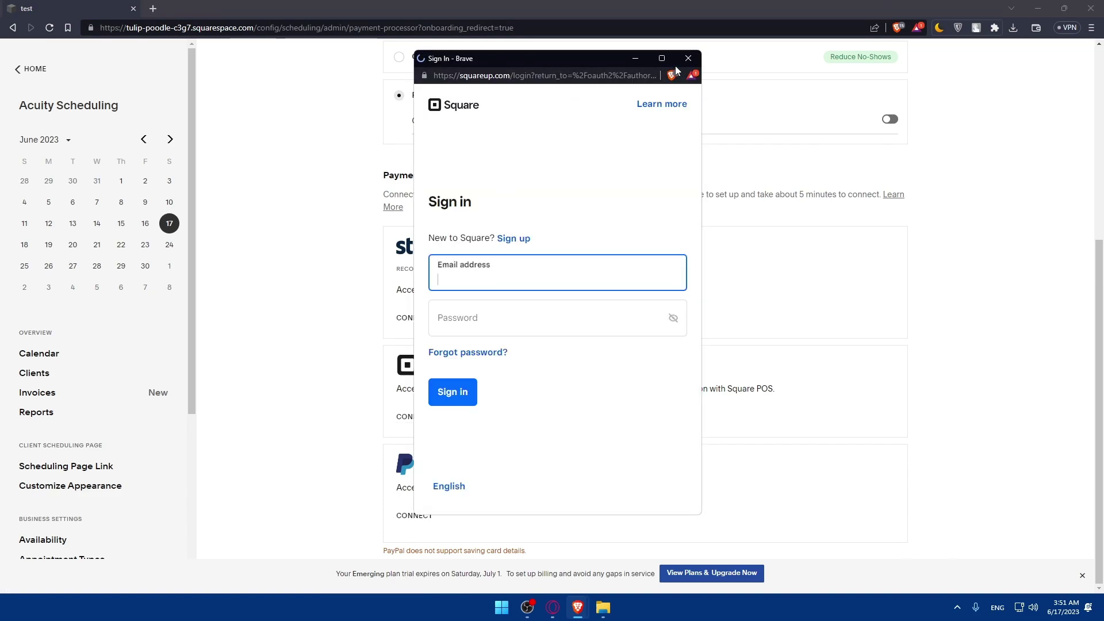
{"action": "left_click", "coordinate": [688, 59]}
From the dashboard home, view the empty Profiles and Subscribers lists and the profile actions menu.
{"action": "left_click", "coordinate": [24, 69]}
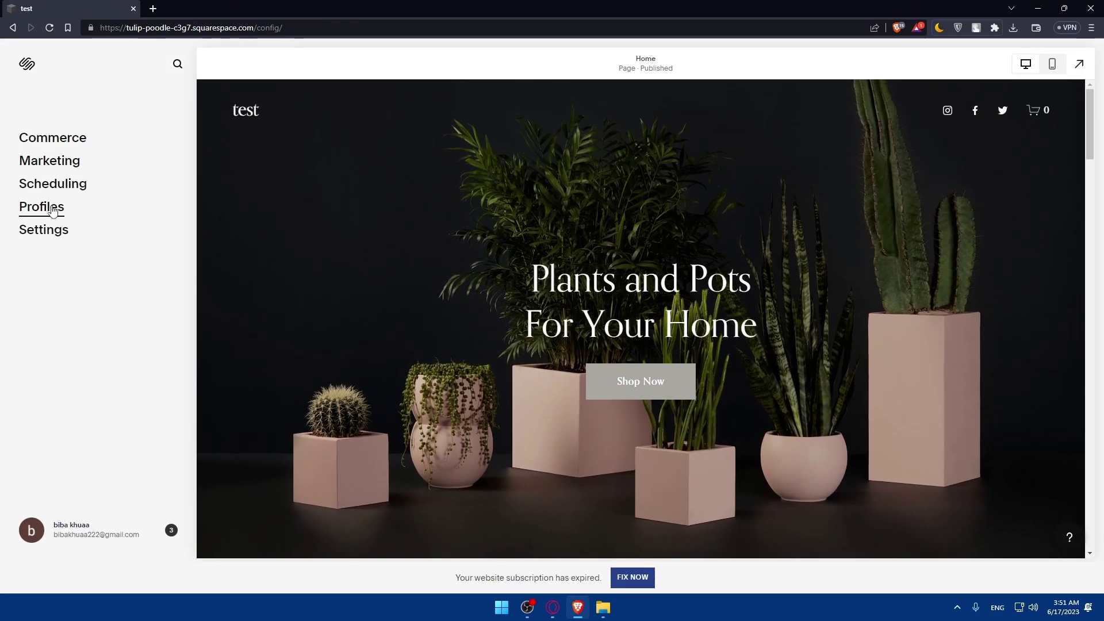
{"action": "left_click", "coordinate": [52, 210]}
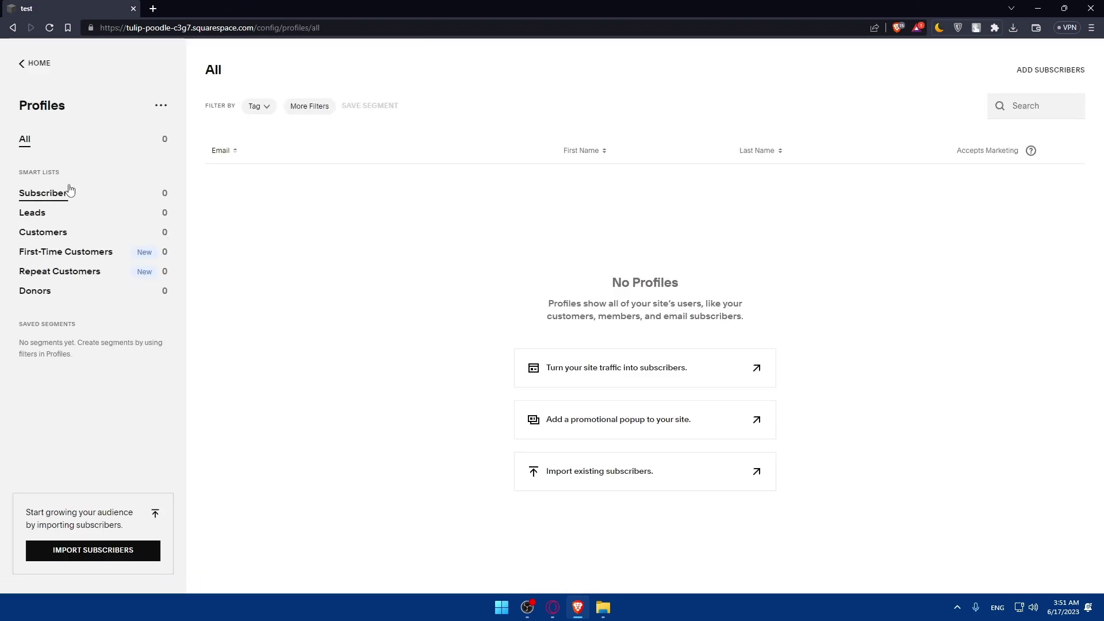
{"action": "left_click", "coordinate": [67, 192]}
{"action": "left_click", "coordinate": [172, 108]}
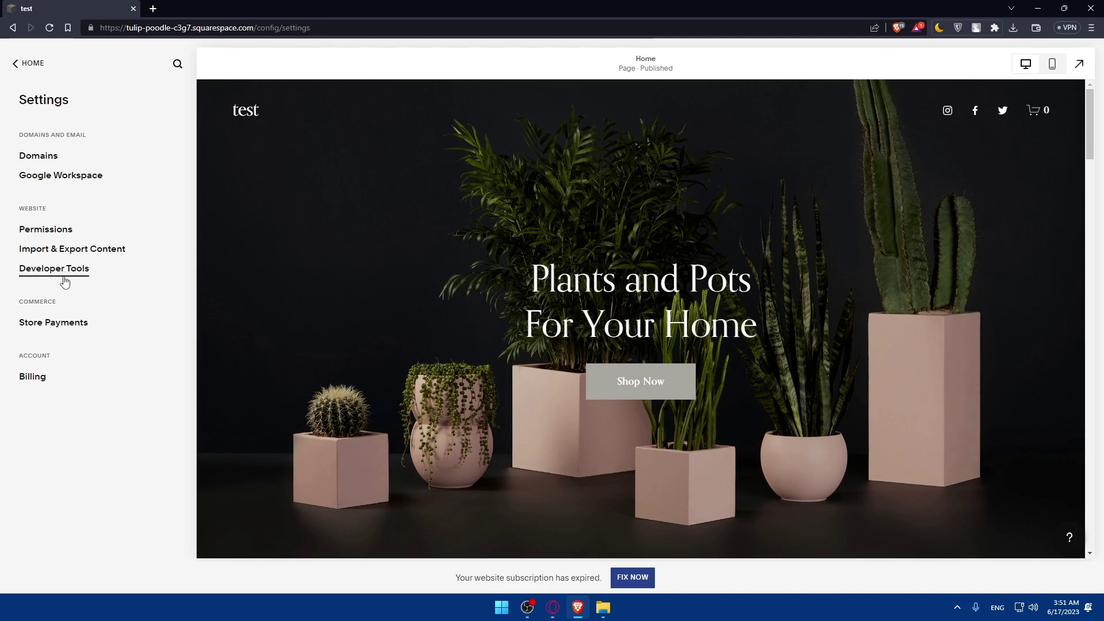
Leave Settings for the main dashboard menu listing Commerce, Marketing, Scheduling and Profiles.
{"action": "left_click", "coordinate": [26, 65]}
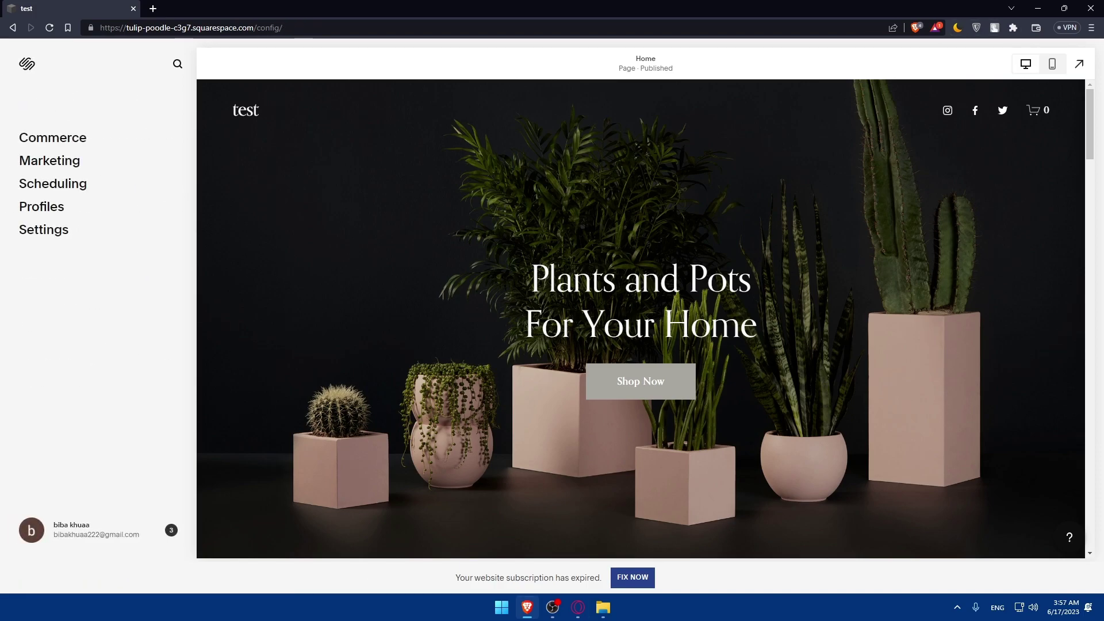